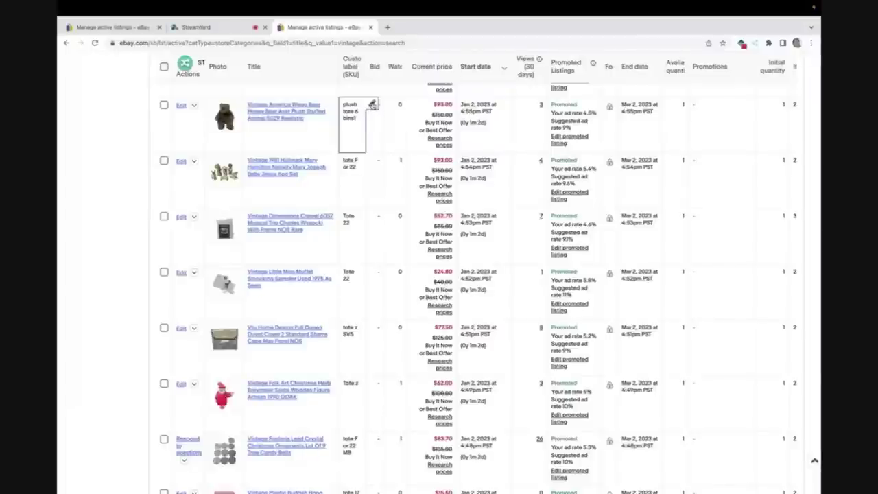
# Step: Append "PM MC" to the custom labels of the Honey Bear plush and the 1981 Hallmark Nativity listings
pyautogui.click(372, 104)
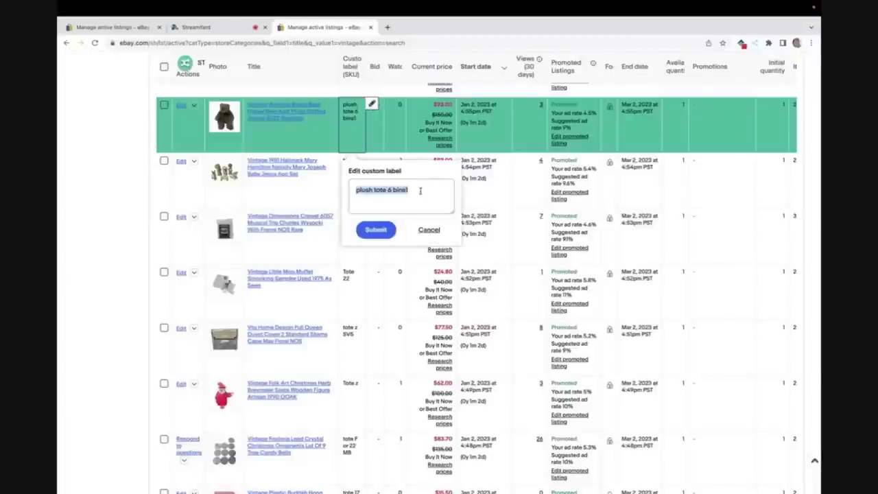
pyautogui.write('PM MC')
pyautogui.click(384, 232)
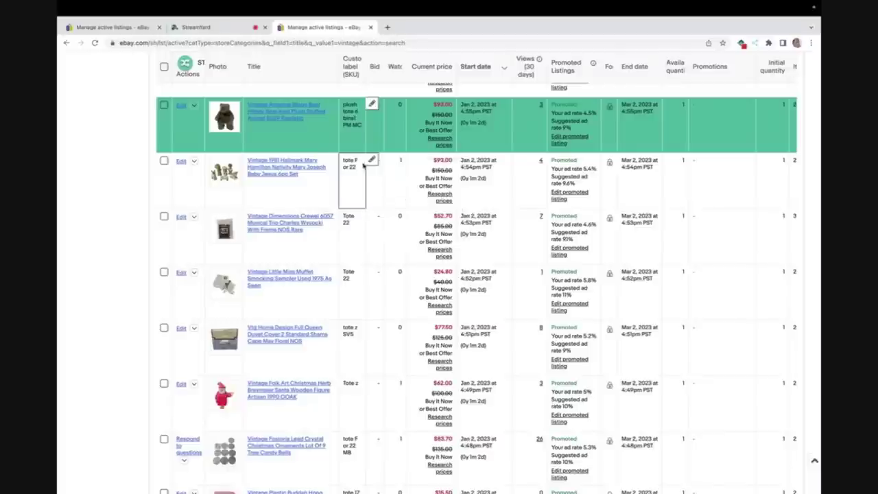
pyautogui.click(372, 160)
pyautogui.click(401, 245)
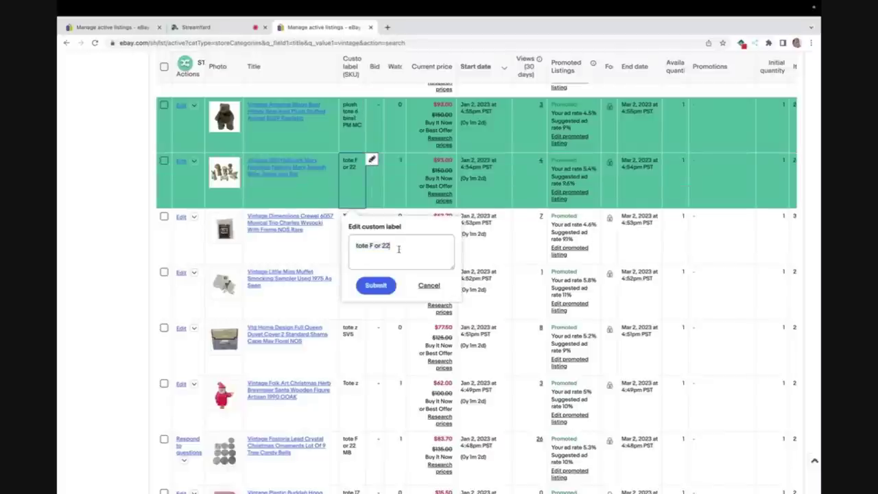
pyautogui.write('PM MC')
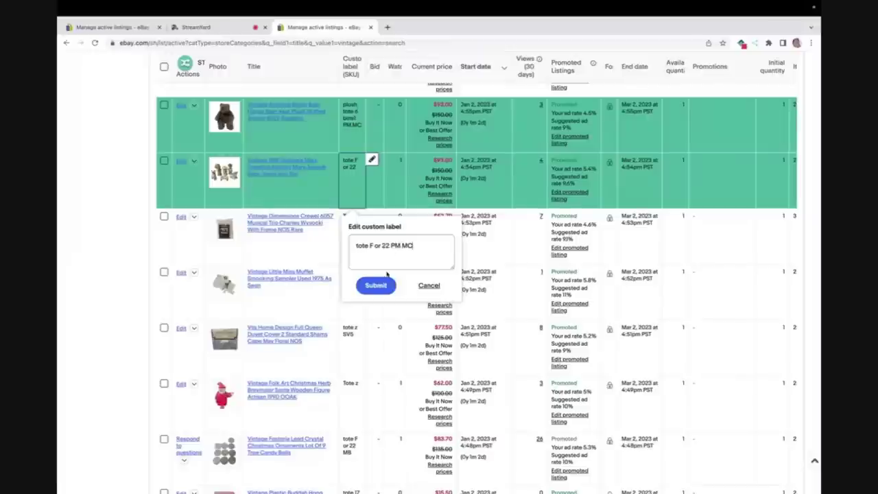
pyautogui.click(375, 287)
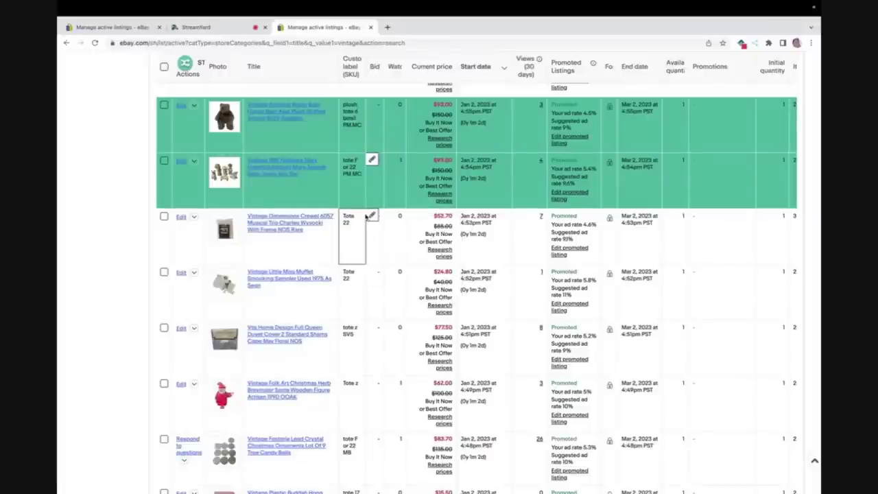
# Step: Change the custom labels of the Dimensions Crewel 6057 and Little Miss Muffet sampler listings to "Tote 22 PM MC"
pyautogui.click(371, 216)
pyautogui.click(403, 303)
pyautogui.write('P')
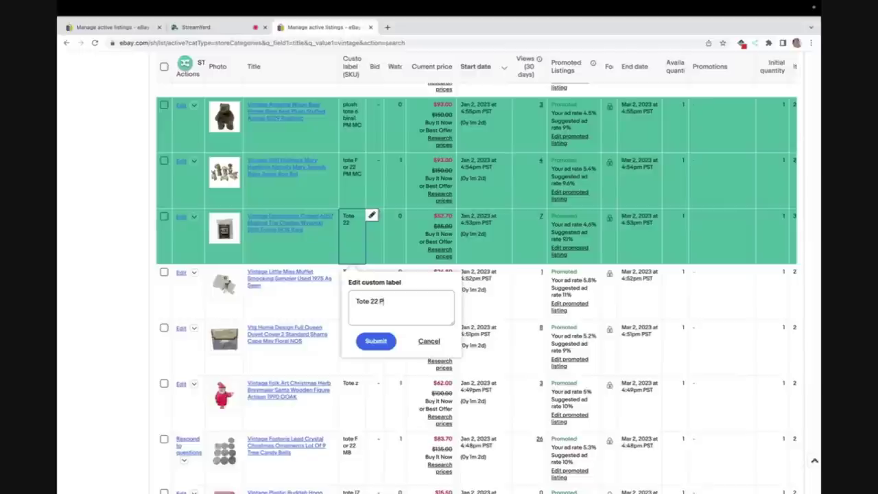
pyautogui.write('M MC')
pyautogui.click(375, 341)
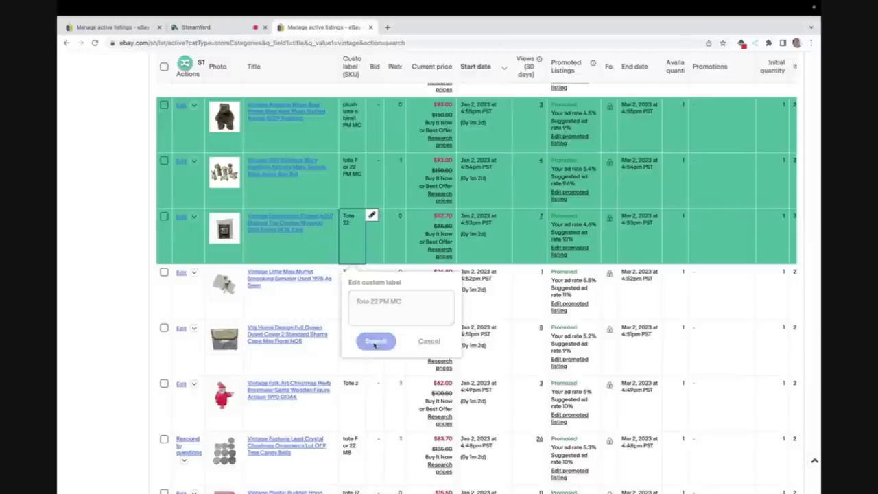
pyautogui.click(371, 272)
pyautogui.click(401, 358)
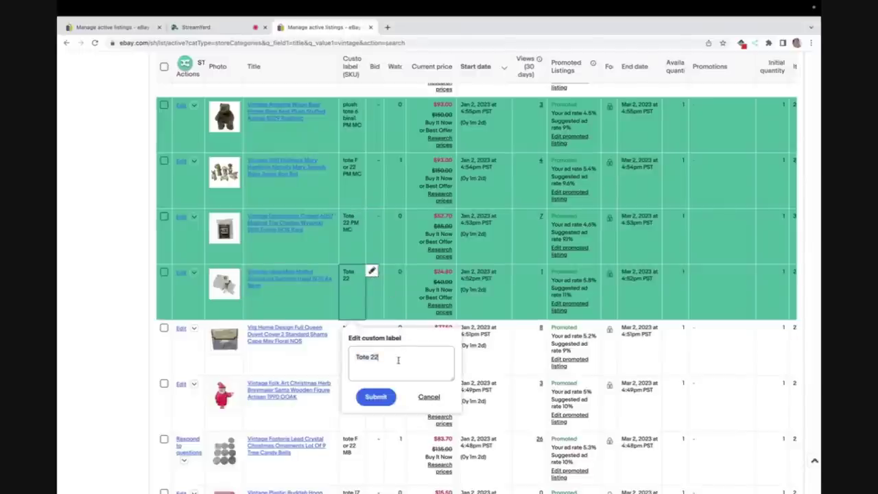
pyautogui.write('PM MC')
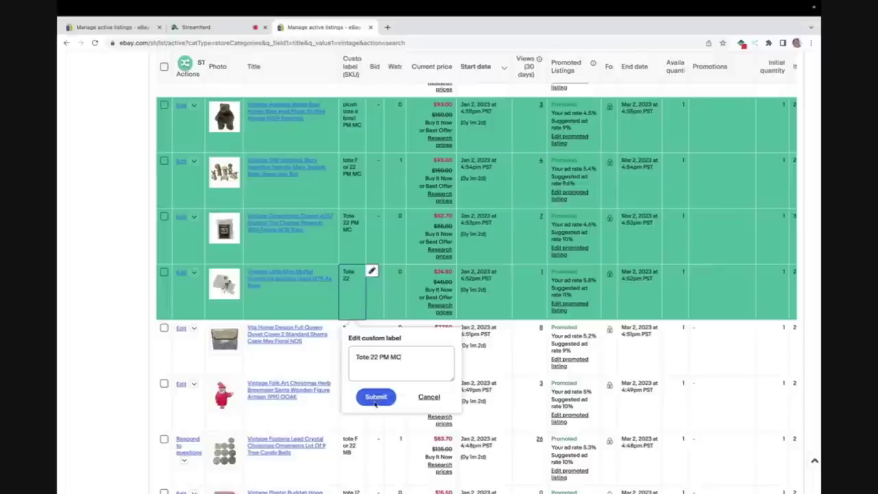
pyautogui.click(375, 402)
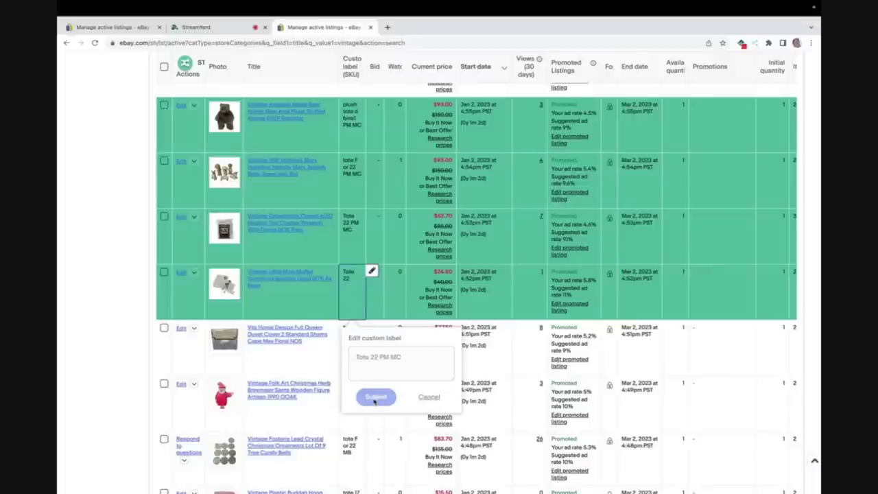
# Step: Append "PM MC" to the custom labels of the Home Design duvet cover and the folk art Santa figure listings
pyautogui.click(372, 327)
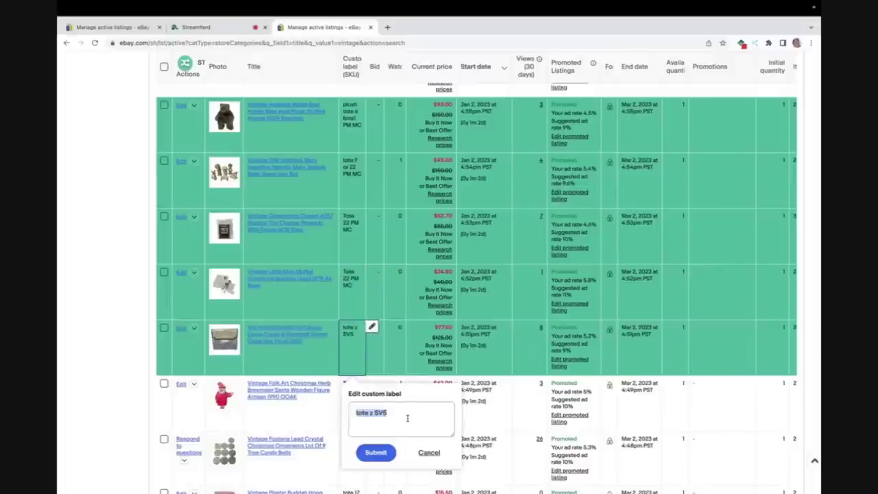
pyautogui.press('Right')
pyautogui.write('PMMC')
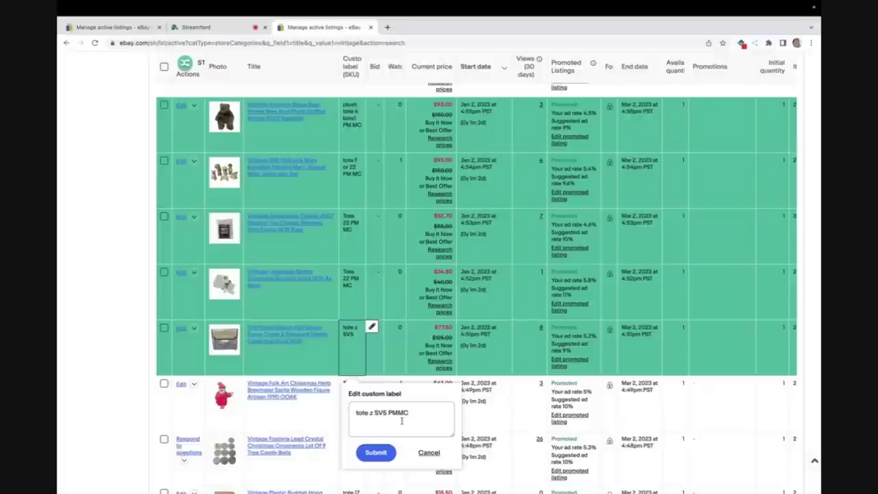
pyautogui.click(377, 455)
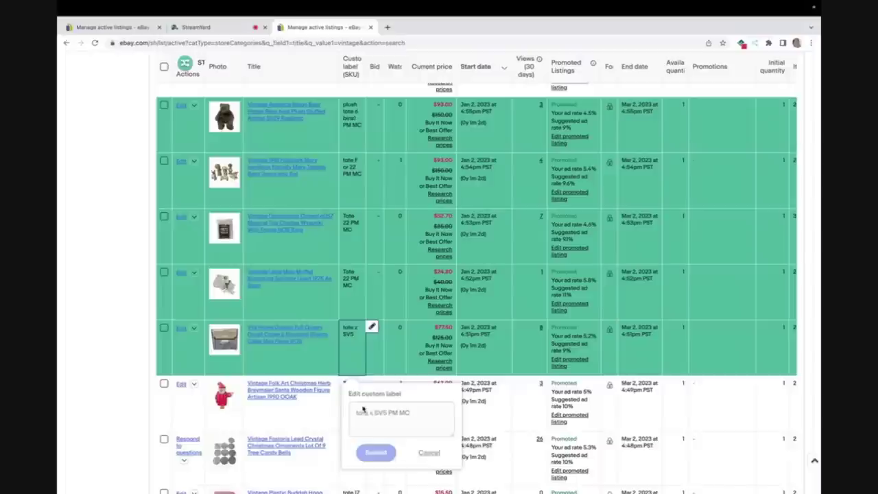
pyautogui.click(371, 383)
pyautogui.click(371, 383)
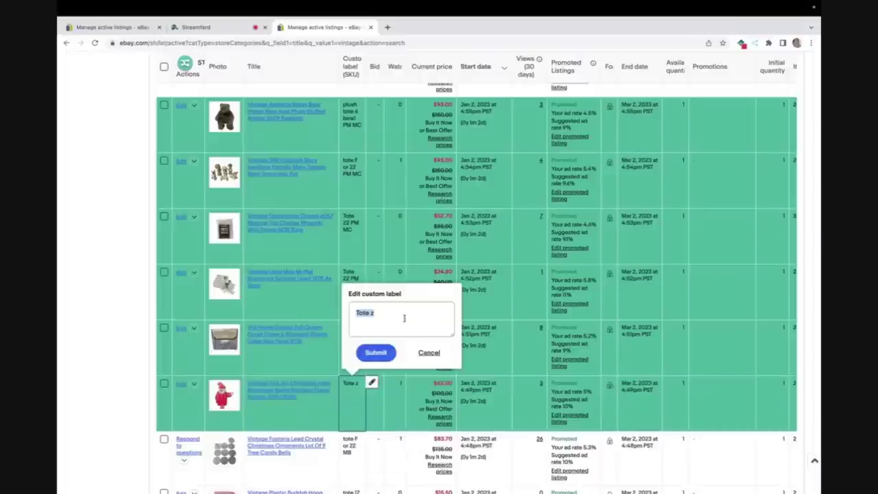
pyautogui.write('PM MC')
pyautogui.click(377, 359)
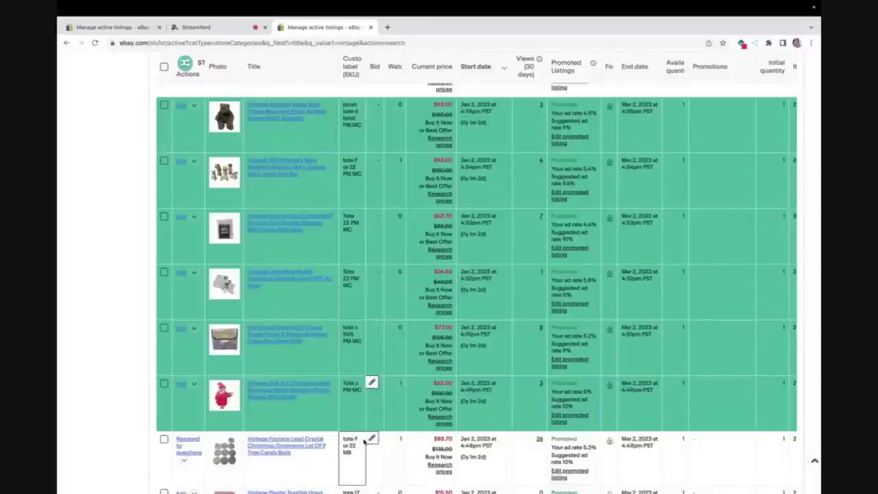
# Step: Change the custom label of the Fostoria crystal ornaments listing to "tote F or 22 MB PM MC"
pyautogui.click(371, 439)
pyautogui.press('End')
pyautogui.write('PM')
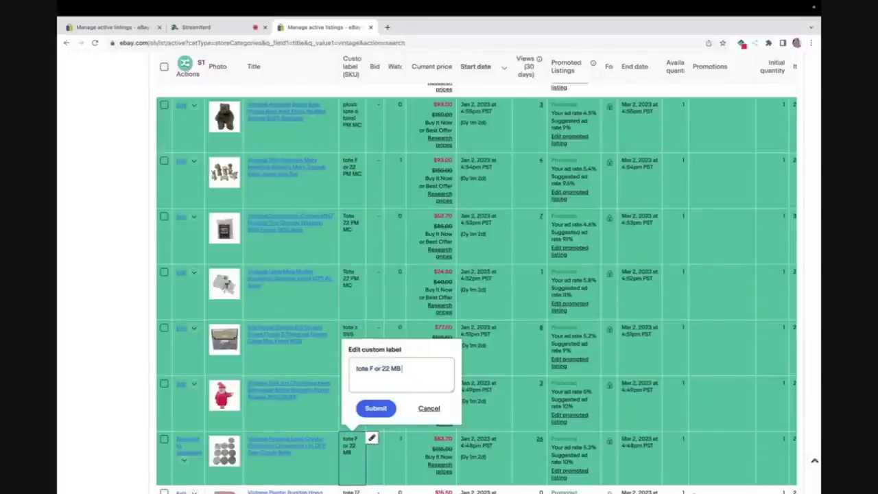
pyautogui.write(' MC')
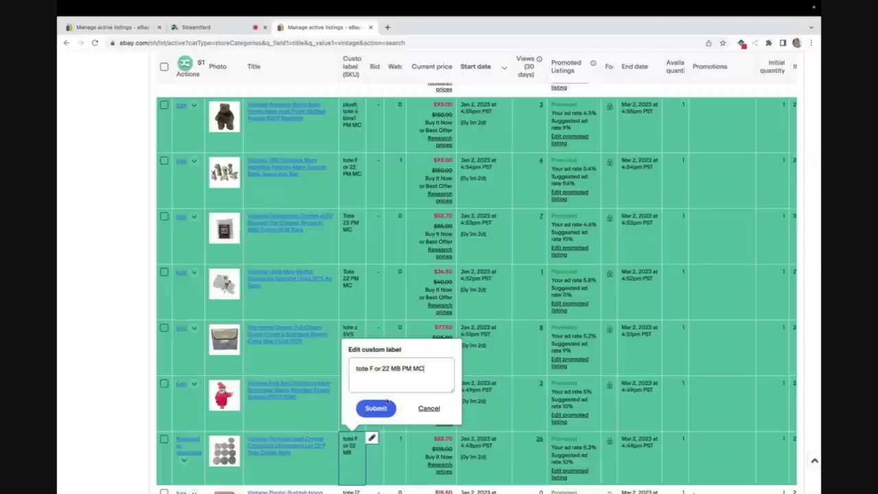
pyautogui.click(381, 410)
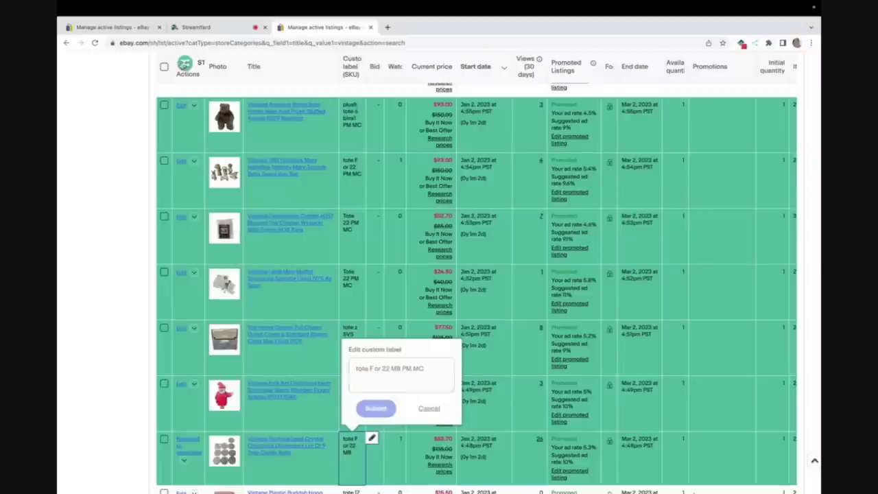
# Step: Copy the highlighted listings to Mercari and Poshmark with the cross-listing extension
pyautogui.click(184, 63)
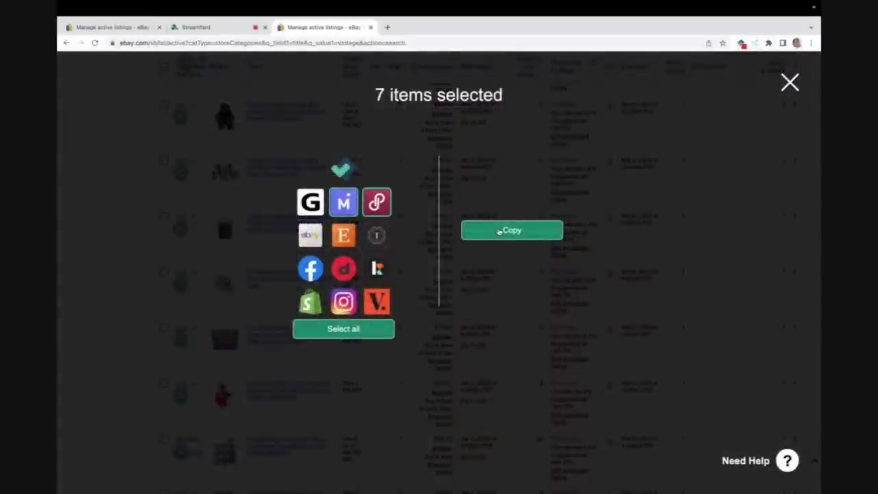
pyautogui.click(499, 231)
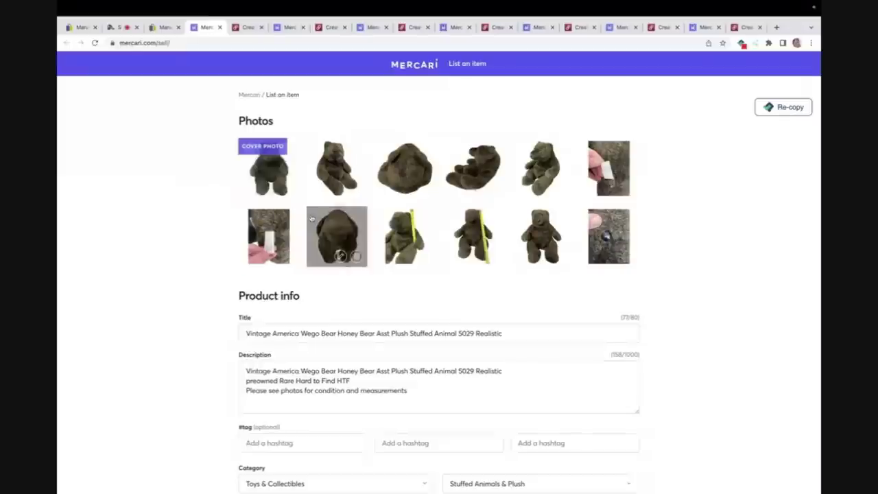
# Step: Add the hashtags #Vintage, #Plush and #Bear to the bear's Mercari listing
pyautogui.scroll(-2, 314, 233)
pyautogui.click(302, 314)
pyautogui.write('#Vintage')
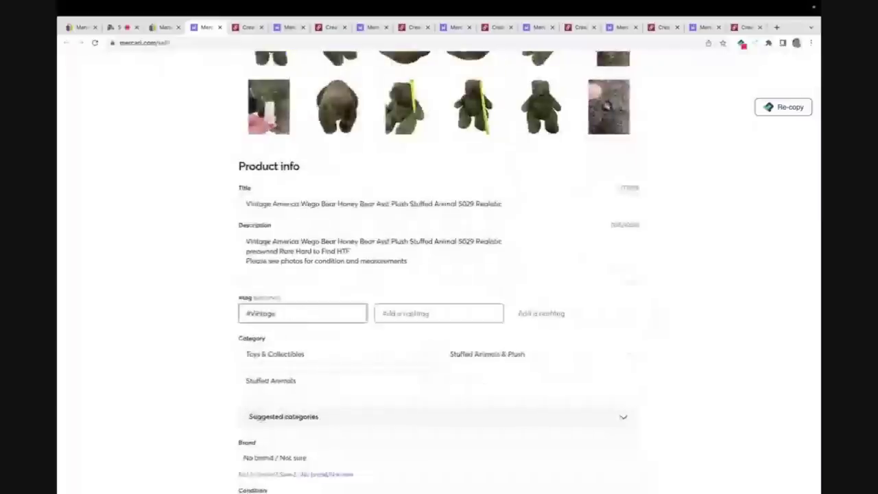
pyautogui.press('Tab')
pyautogui.write('#W')
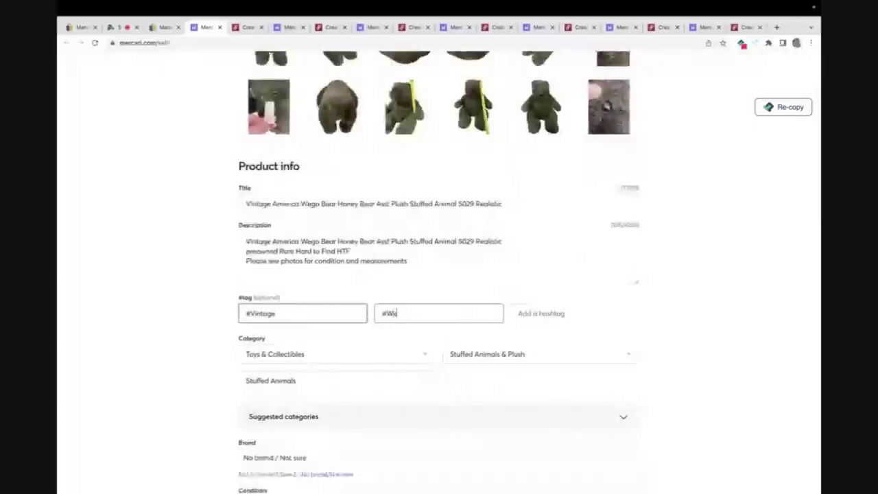
pyautogui.write('Plush')
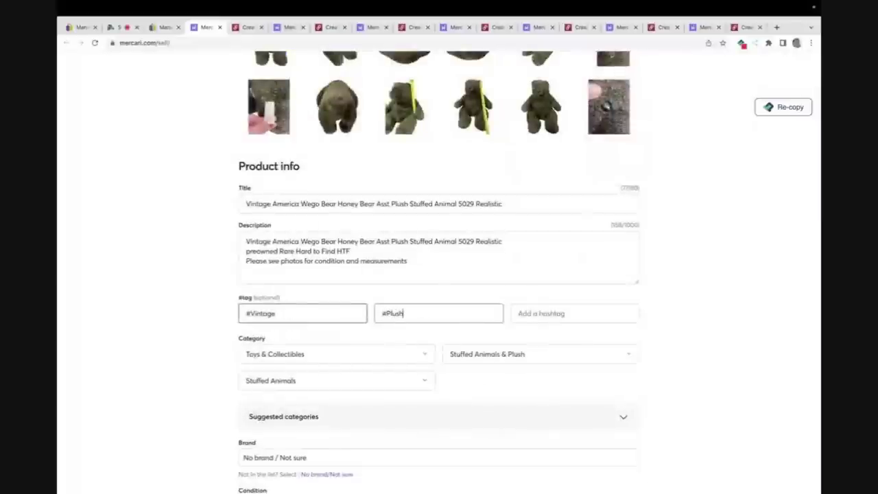
pyautogui.press('Tab')
pyautogui.write('#B')
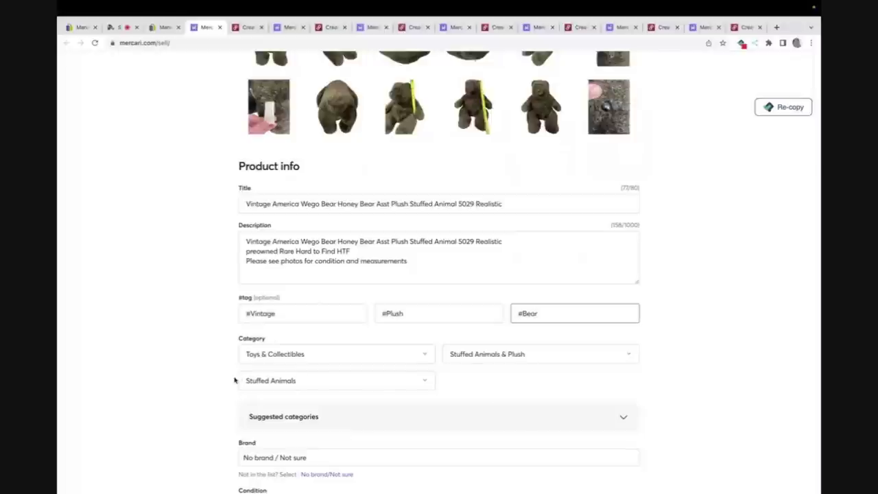
# Step: Set the bear's Mercari delivery method to Shipping and local delivery
pyautogui.scroll(-3, 281, 398)
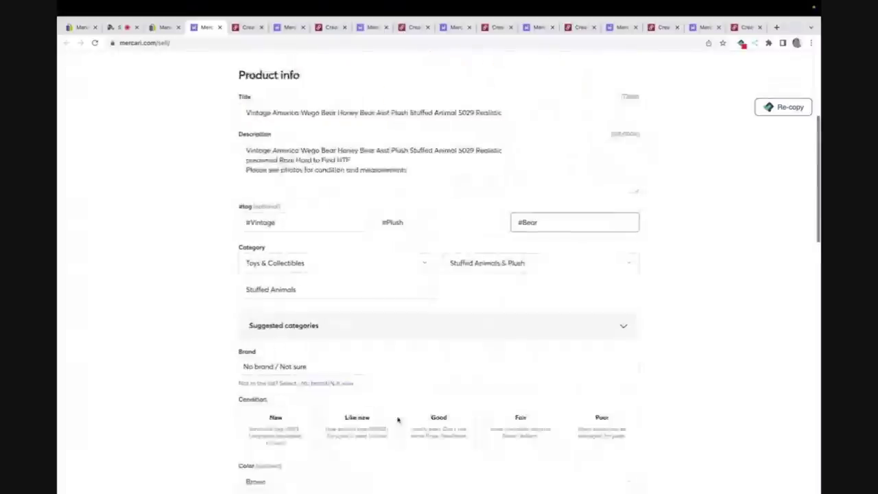
pyautogui.scroll(-6, 432, 420)
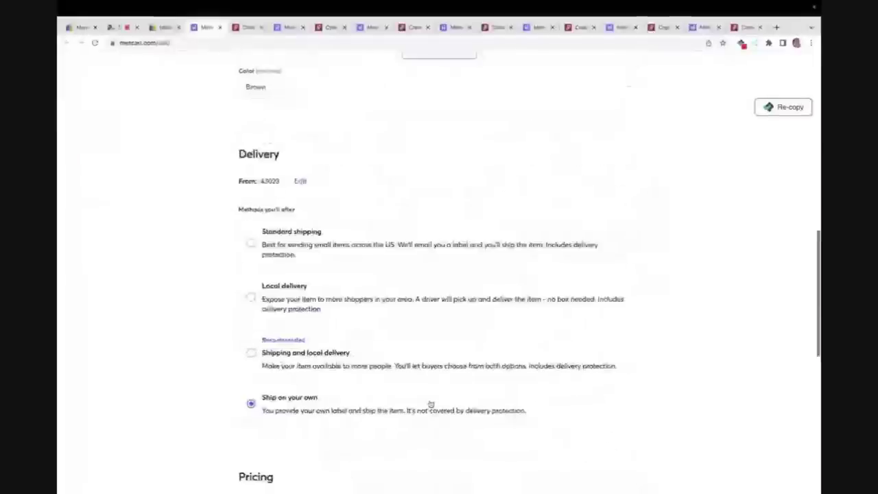
pyautogui.click(251, 165)
# Step: Set the bear's Mercari price to 125 and publish the listing
pyautogui.scroll(-2, 608, 288)
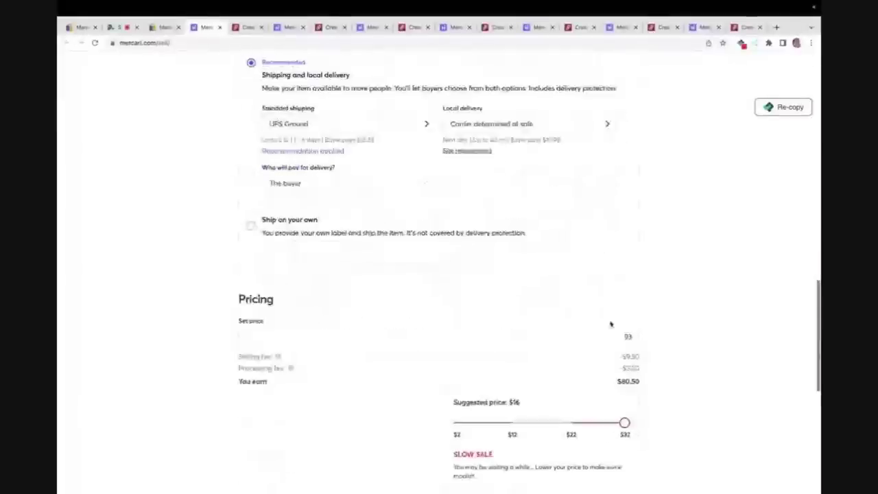
pyautogui.click(614, 336)
pyautogui.write('125')
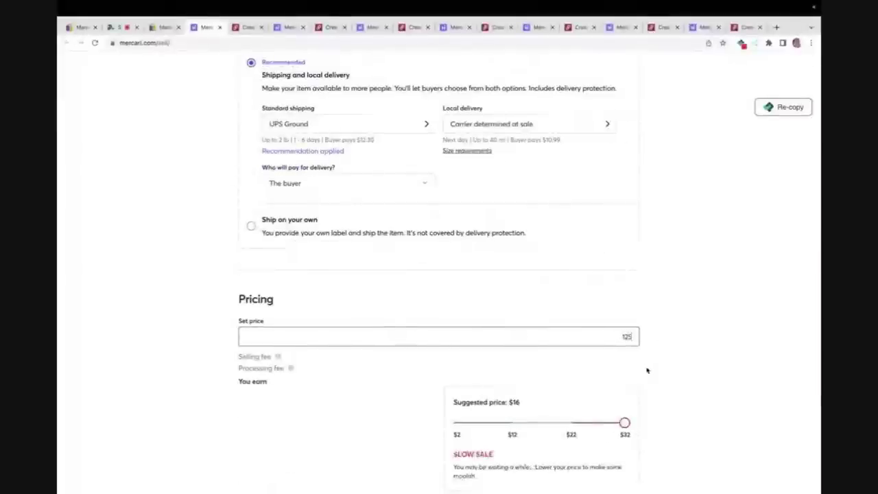
pyautogui.scroll(-2, 647, 368)
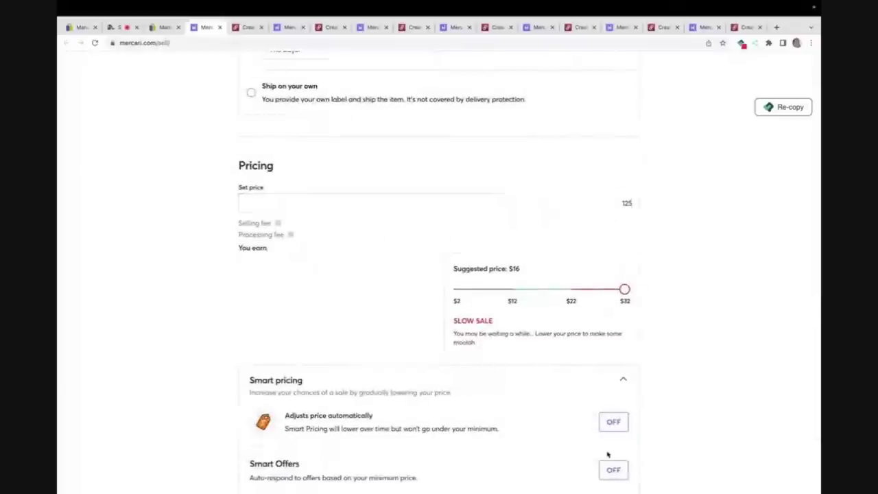
pyautogui.scroll(-2, 608, 455)
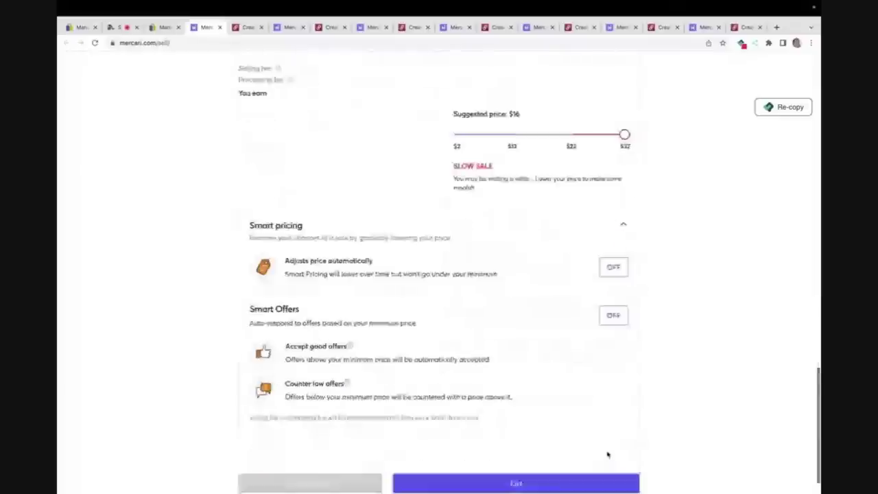
pyautogui.click(516, 484)
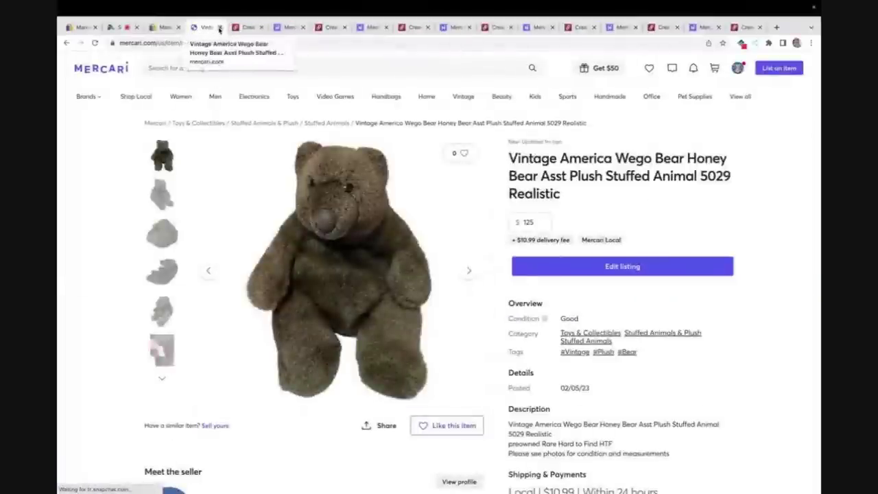
# Step: Close the published Mercari listing and set the category of the bear's Poshmark listing to Kids Toys
pyautogui.click(219, 27)
pyautogui.scroll(-6, 327, 153)
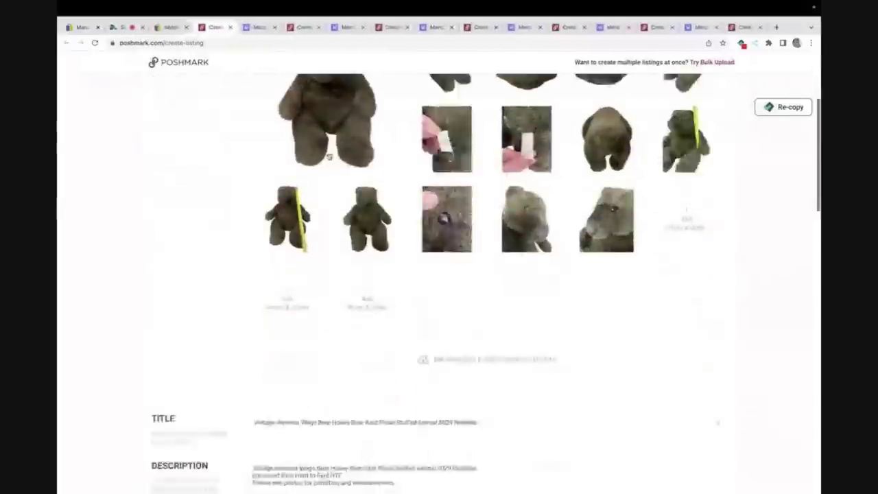
pyautogui.click(361, 289)
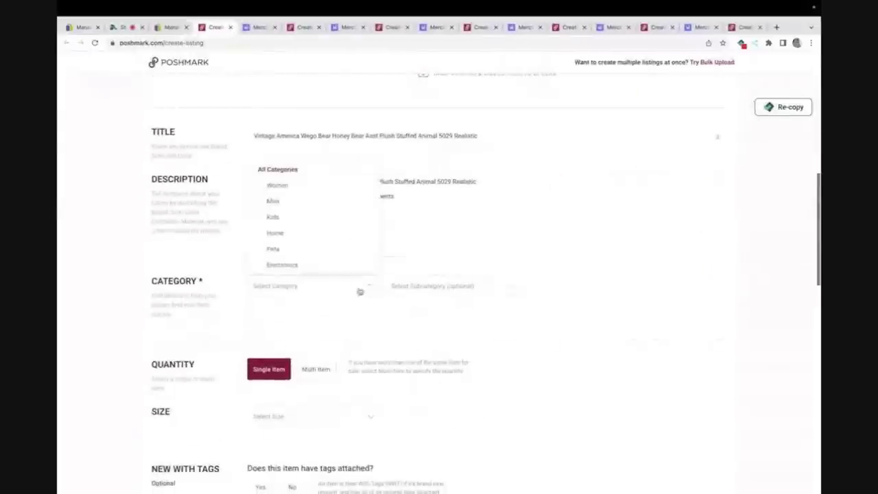
pyautogui.click(300, 218)
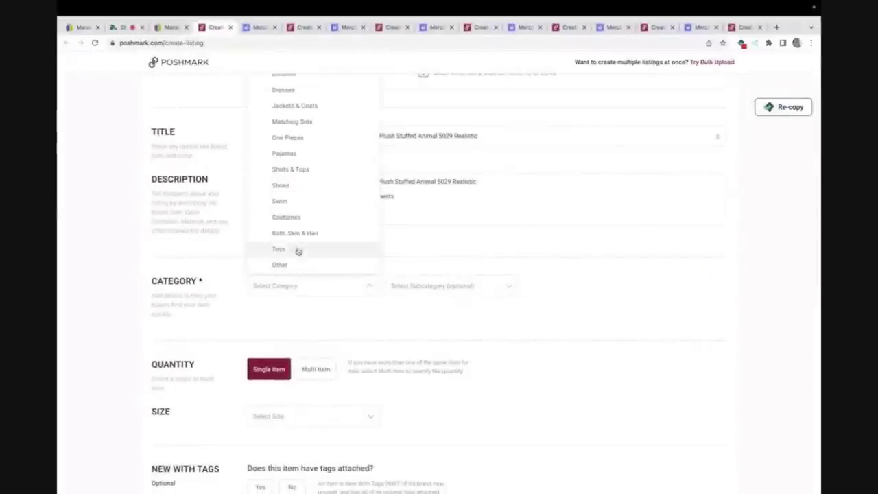
pyautogui.click(295, 251)
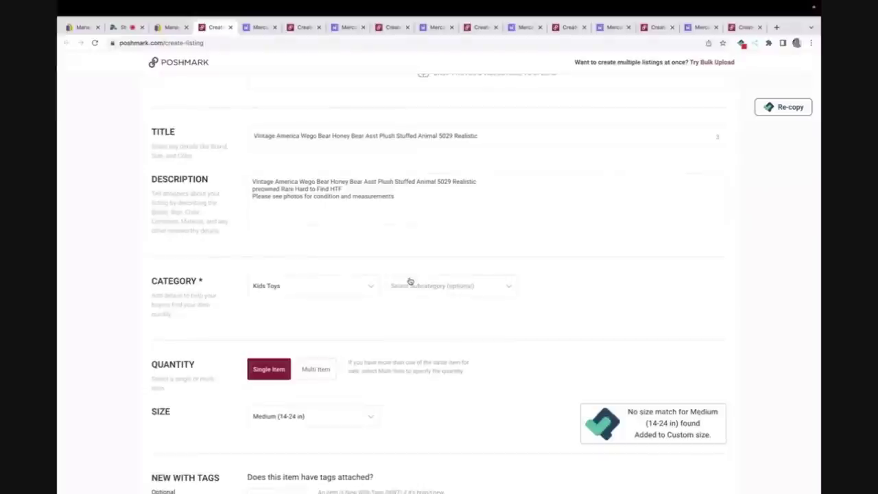
# Step: Set the bear's Poshmark subcategory to Stuffed Animals and mark the item as having no tags attached
pyautogui.click(411, 286)
pyautogui.click(414, 234)
pyautogui.scroll(-3, 342, 360)
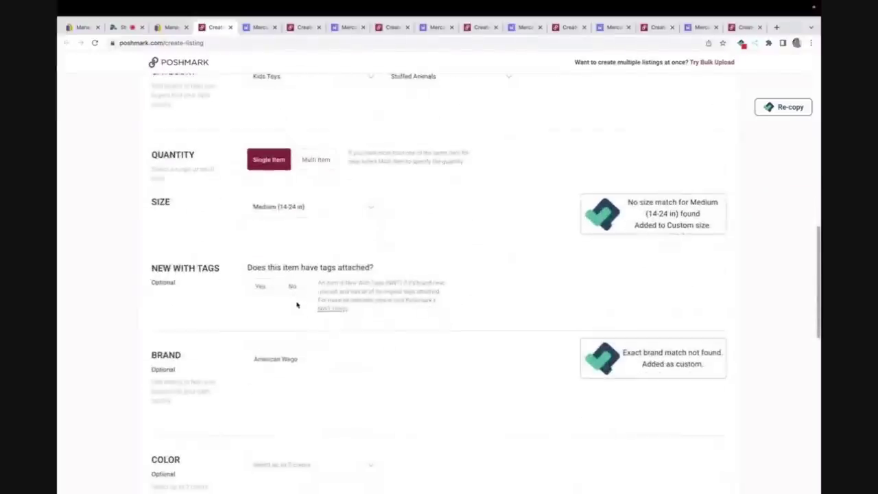
pyautogui.click(291, 287)
# Step: Set the bear's Poshmark original price to 0 and its listing price to 100
pyautogui.scroll(-5, 293, 292)
pyautogui.scroll(-5, 293, 292)
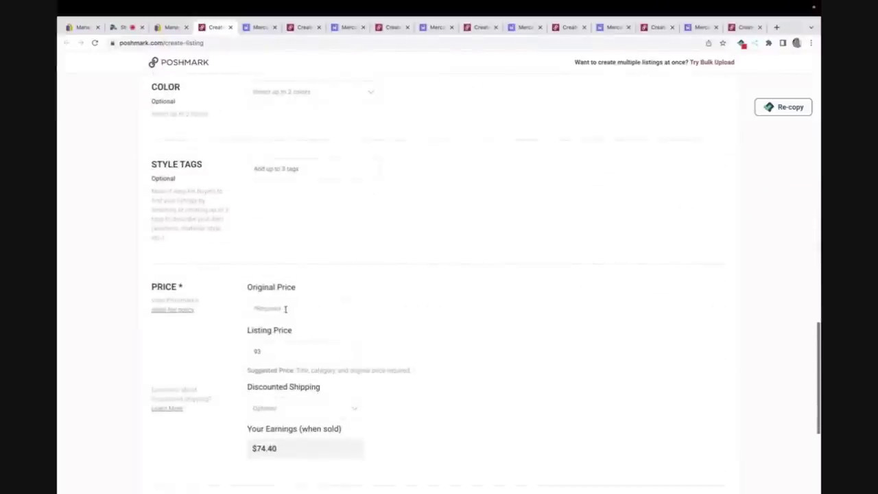
pyautogui.click(284, 310)
pyautogui.write('0')
pyautogui.press('Tab')
pyautogui.write('1')
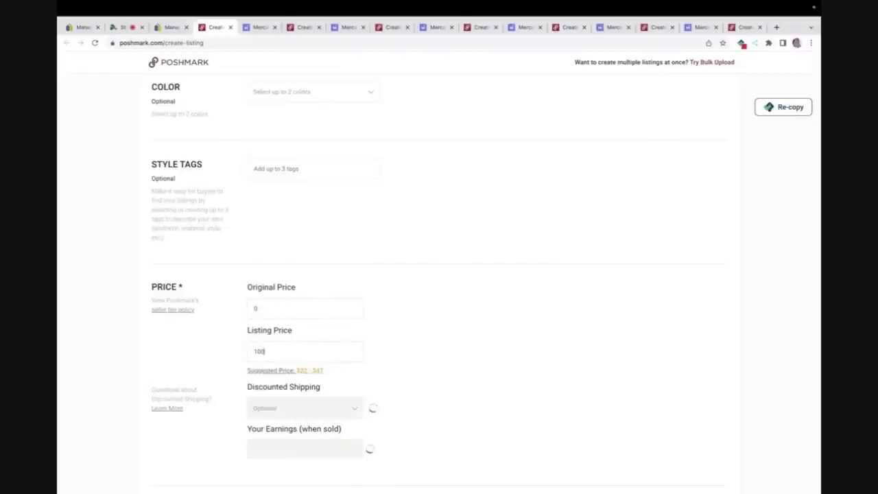
# Step: Publish the bear's Poshmark listing with Facebook and Twitter sharing turned off, and close its page
pyautogui.scroll(-5, 525, 323)
pyautogui.click(701, 386)
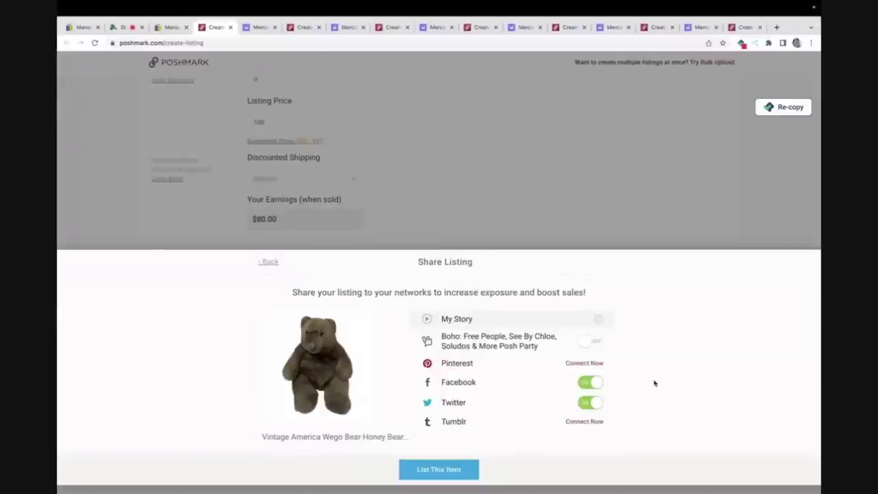
pyautogui.click(590, 389)
pyautogui.click(589, 403)
pyautogui.click(440, 471)
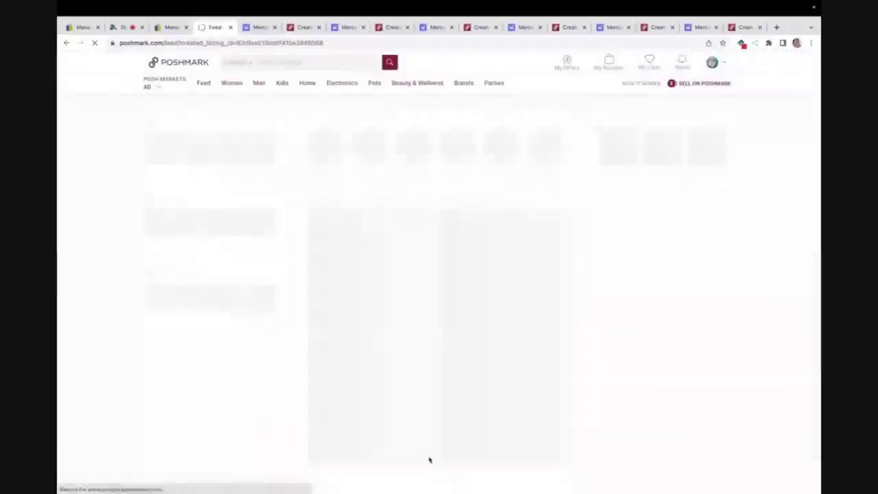
pyautogui.click(231, 27)
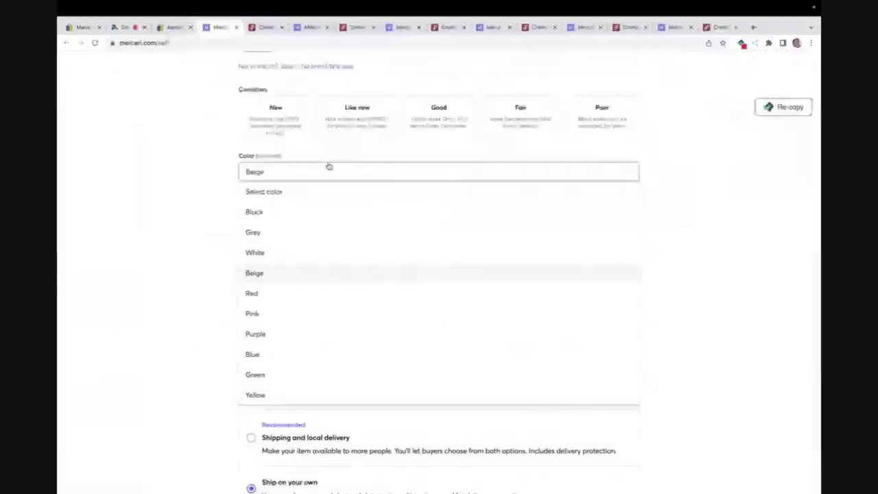
# Step: Add the hashtags #hallmark, #nativity and #vintage to the Hallmark nativity set's Mercari listing
pyautogui.scroll(-1, 227, 206)
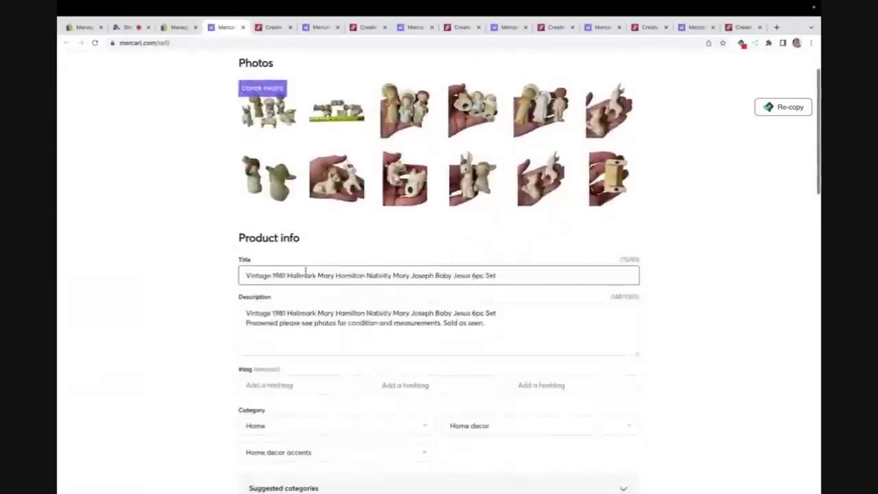
pyautogui.click(302, 385)
pyautogui.write('#hal')
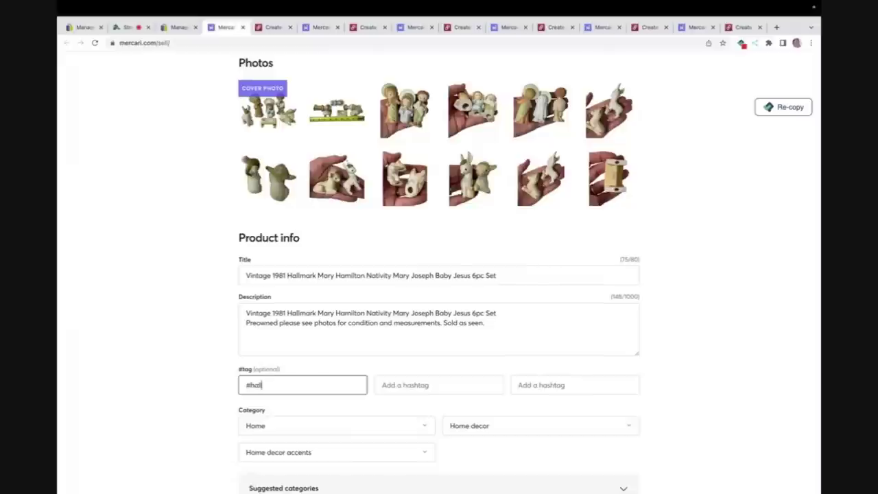
pyautogui.write('lmark')
pyautogui.press('Tab')
pyautogui.write('#nn')
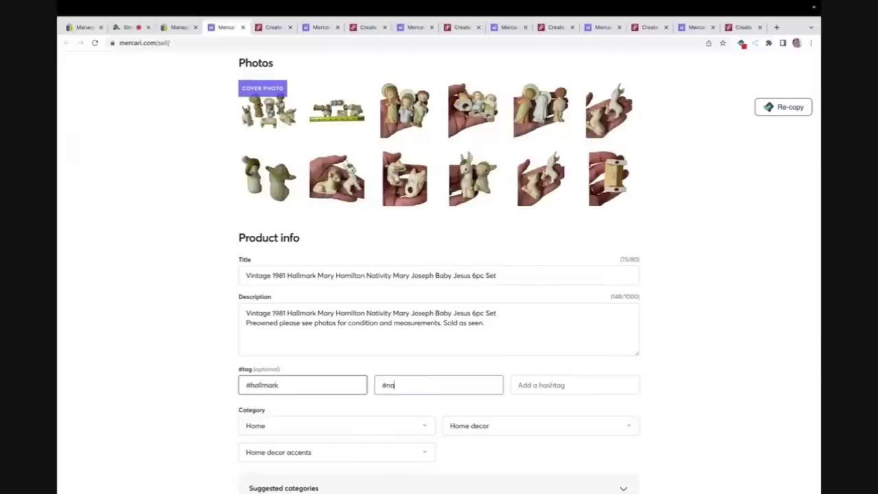
pyautogui.press('Tab')
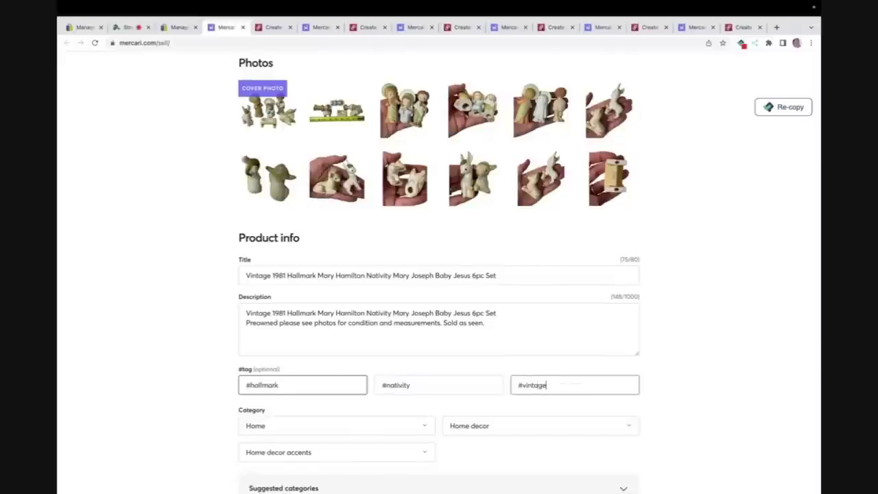
pyautogui.write('#vintage')
# Step: Set the nativity set's Mercari condition to Good and its delivery method to Ship on your own
pyautogui.scroll(-4, 218, 367)
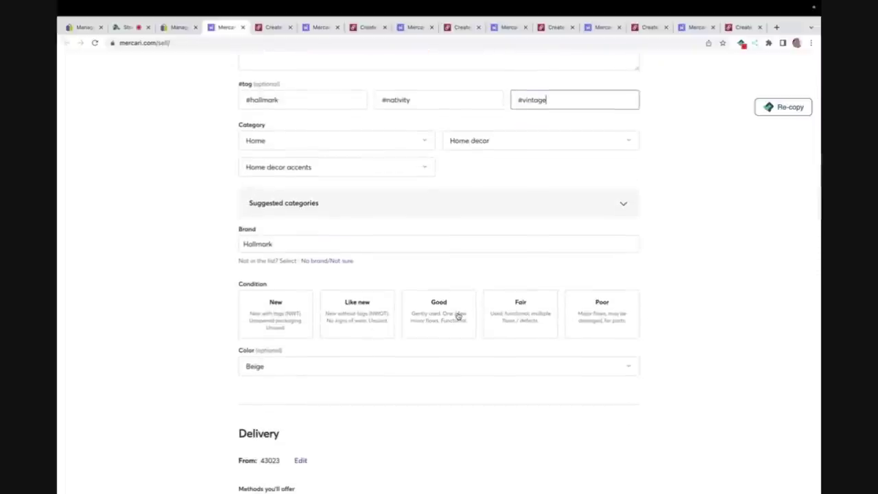
pyautogui.click(459, 316)
pyautogui.scroll(-5, 458, 316)
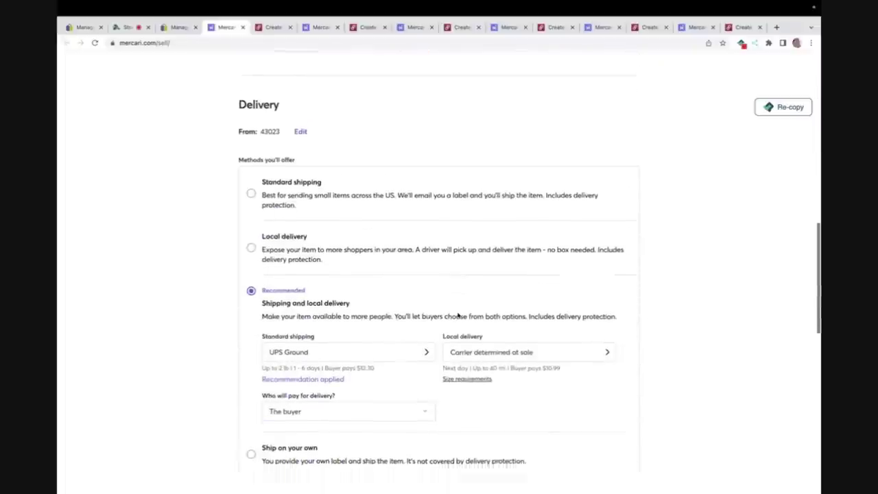
pyautogui.scroll(-2, 459, 315)
pyautogui.click(251, 320)
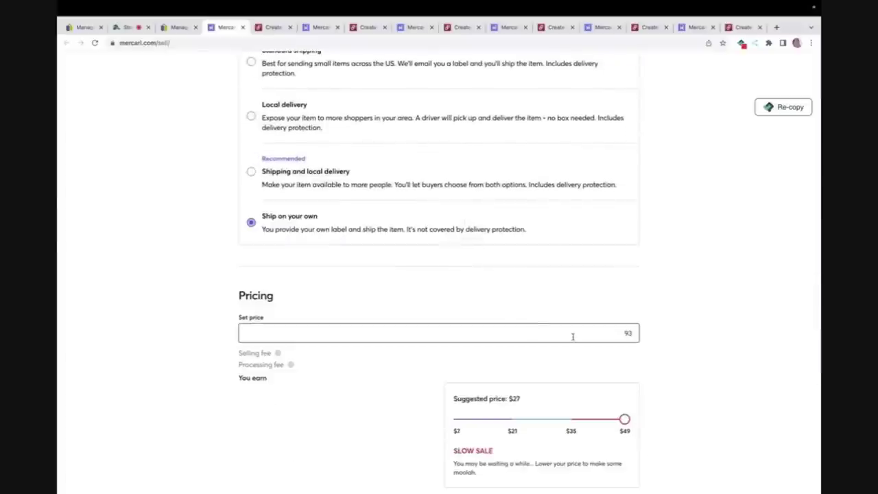
# Step: Set the nativity set's Mercari price to 125 and turn off automatic price adjustment
pyautogui.doubleClick(606, 333)
pyautogui.write('125')
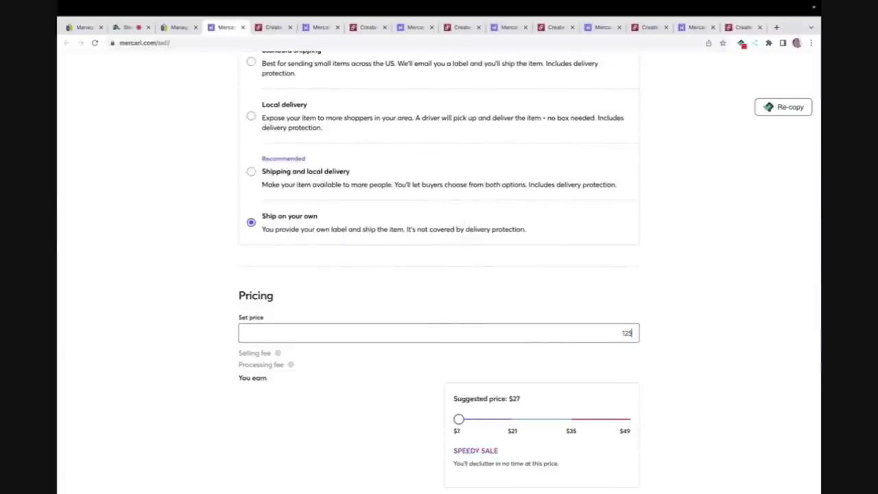
pyautogui.scroll(-2, 672, 387)
pyautogui.click(620, 408)
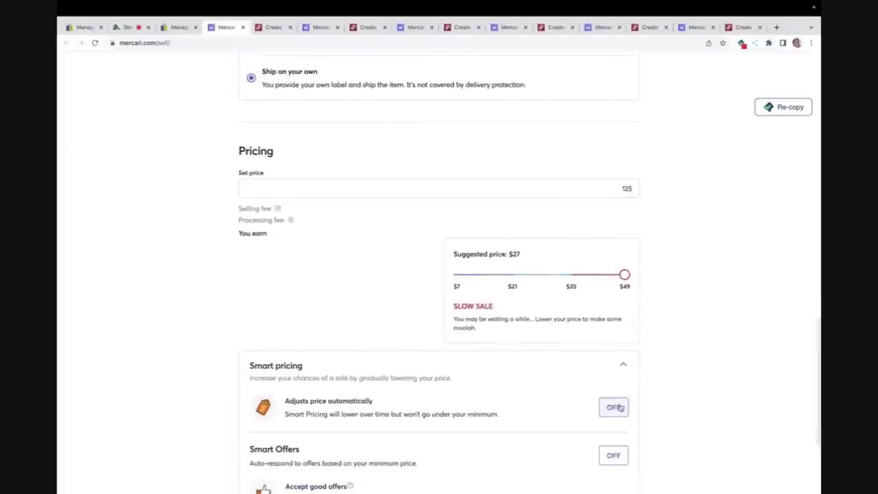
# Step: Publish the nativity set's Mercari listing and close its page
pyautogui.scroll(-3, 621, 408)
pyautogui.click(522, 451)
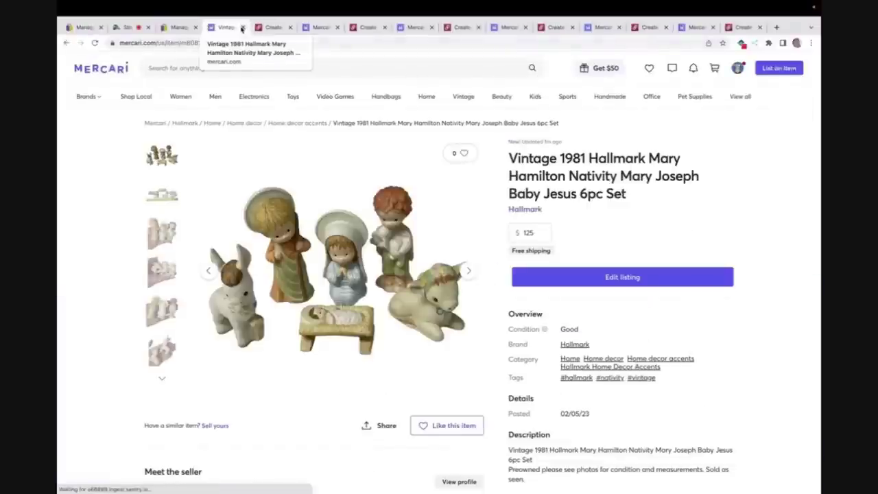
pyautogui.click(242, 27)
# Step: Set the nativity set's Poshmark category to Home Holiday with the subcategory Holiday Decor
pyautogui.scroll(-10, 290, 186)
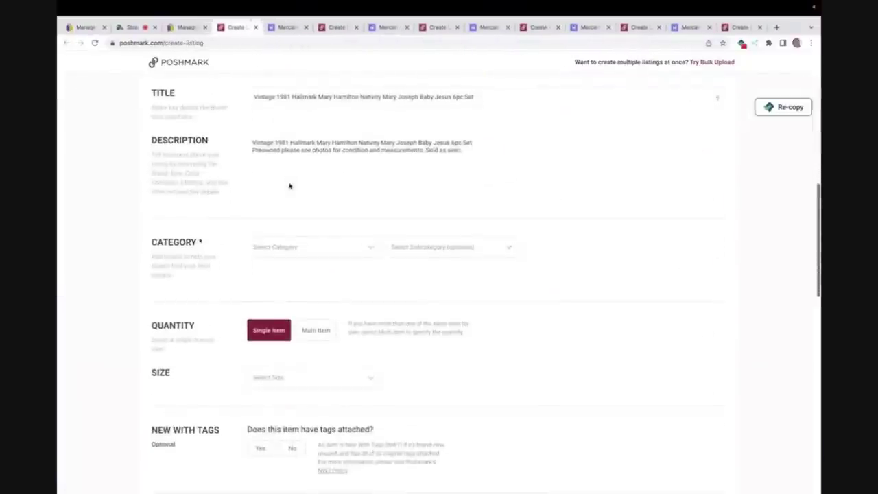
pyautogui.click(280, 252)
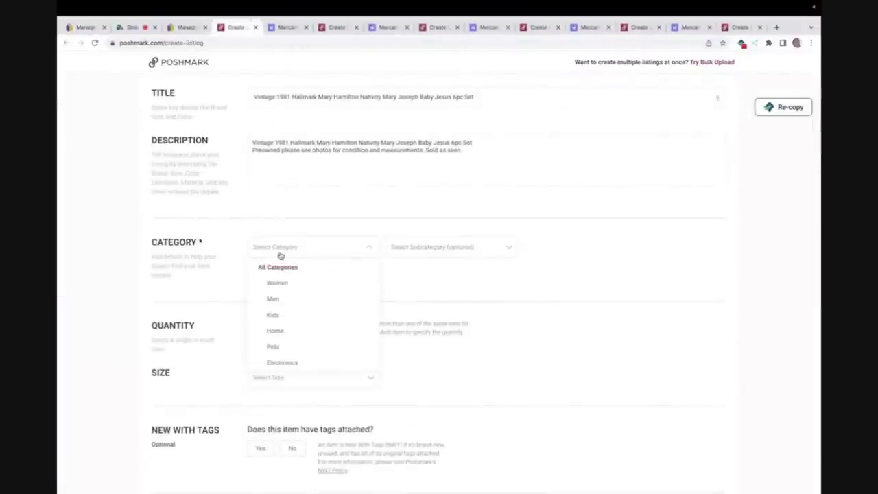
pyautogui.click(280, 330)
pyautogui.scroll(-2, 299, 348)
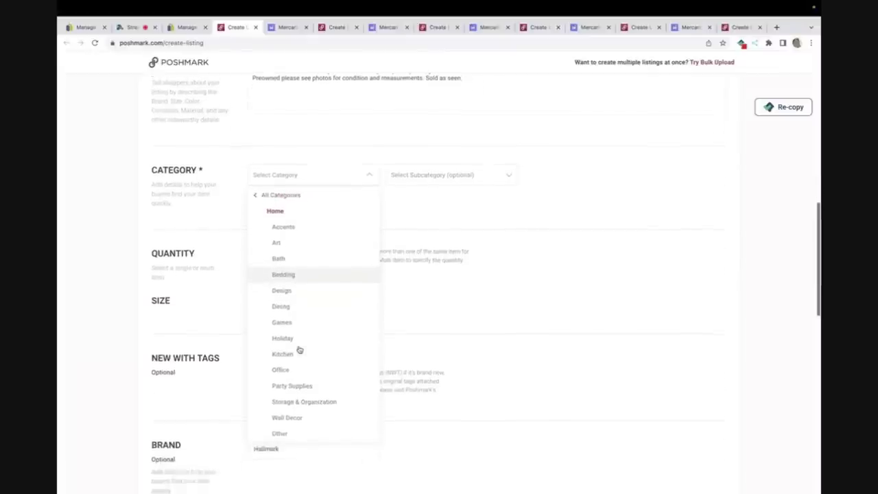
pyautogui.click(291, 333)
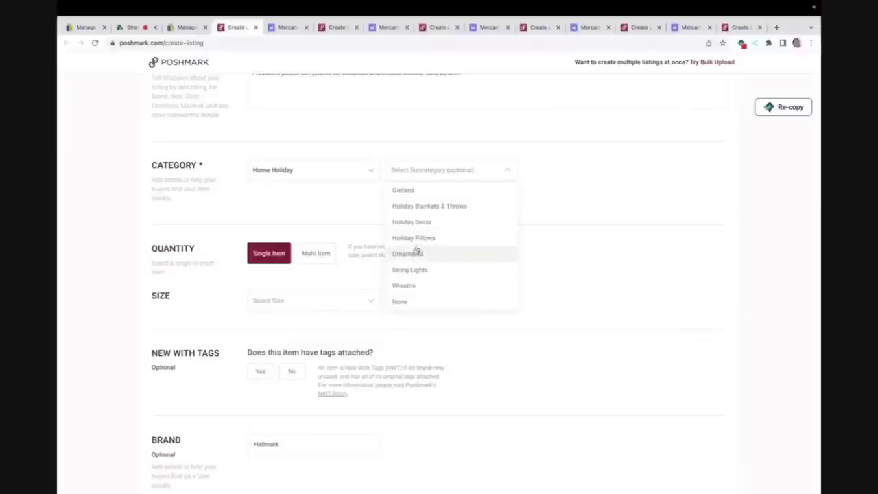
pyautogui.click(421, 225)
# Step: Set the nativity set's Poshmark size to One Size and mark it as having no tags attached
pyautogui.click(338, 304)
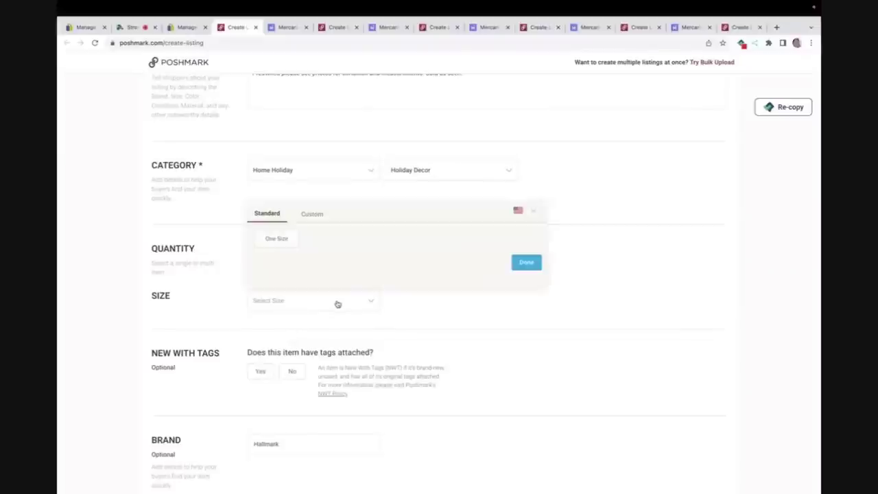
pyautogui.click(278, 239)
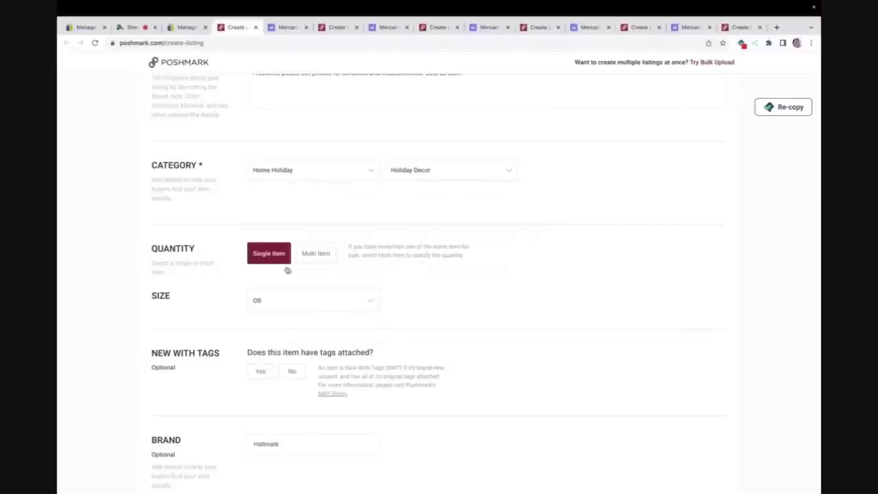
pyautogui.click(292, 373)
# Step: Set the nativity set's Poshmark original price to 0 and its listing price to 115
pyautogui.scroll(-6, 291, 376)
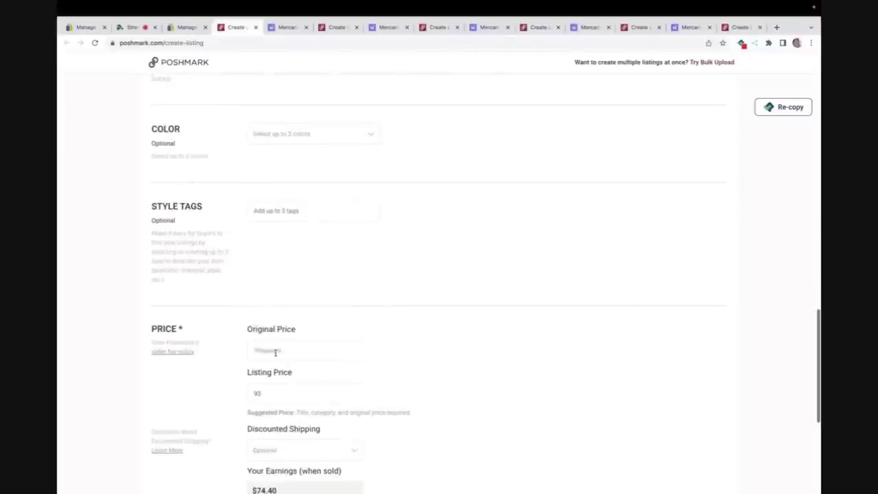
pyautogui.write('0')
pyautogui.press('Tab')
pyautogui.write('12')
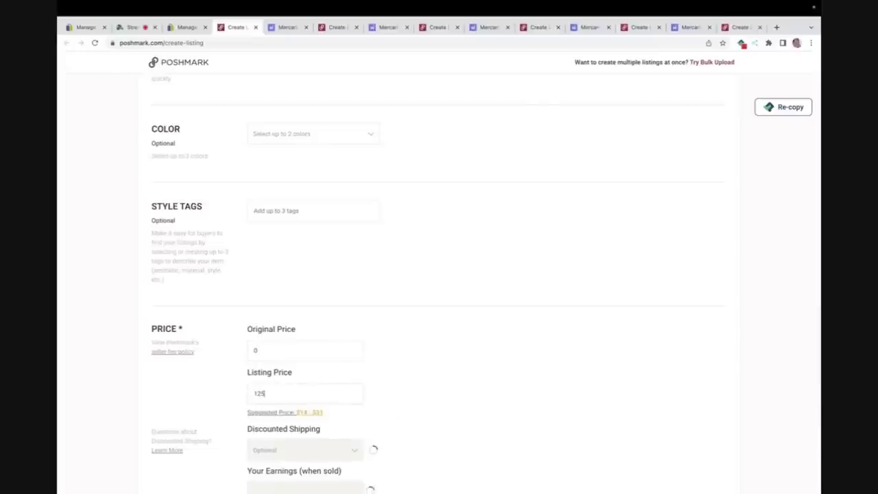
pyautogui.press('BackSpace')
pyautogui.press('BackSpace')
pyautogui.write('15')
# Step: Publish the nativity set's Poshmark listing with Facebook and Twitter sharing turned off, and close its page
pyautogui.scroll(-5, 478, 359)
pyautogui.click(689, 388)
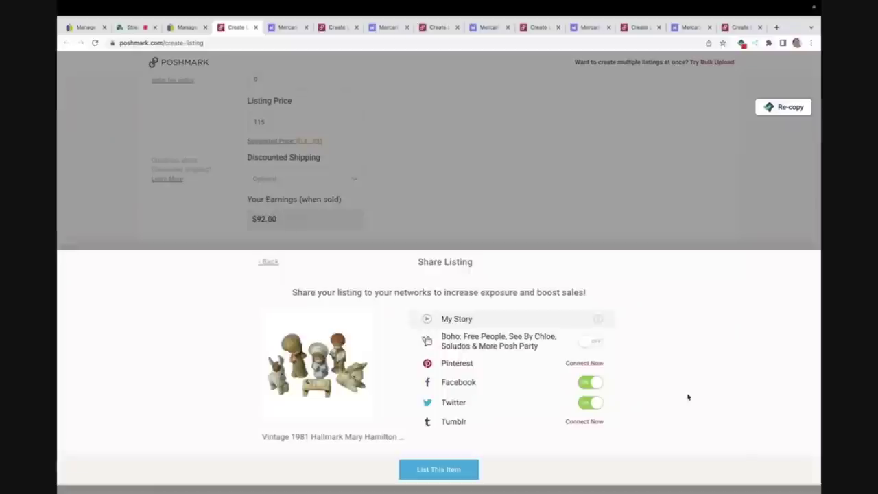
pyautogui.click(587, 383)
pyautogui.click(587, 403)
pyautogui.click(587, 403)
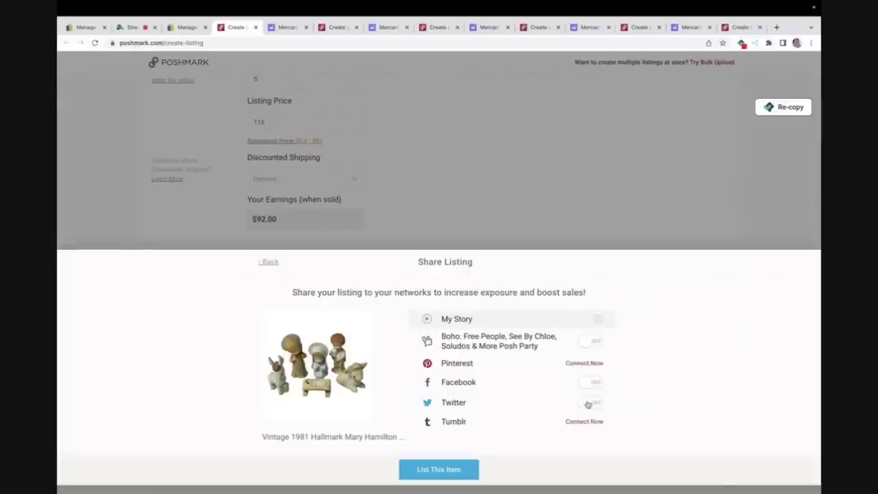
pyautogui.click(456, 471)
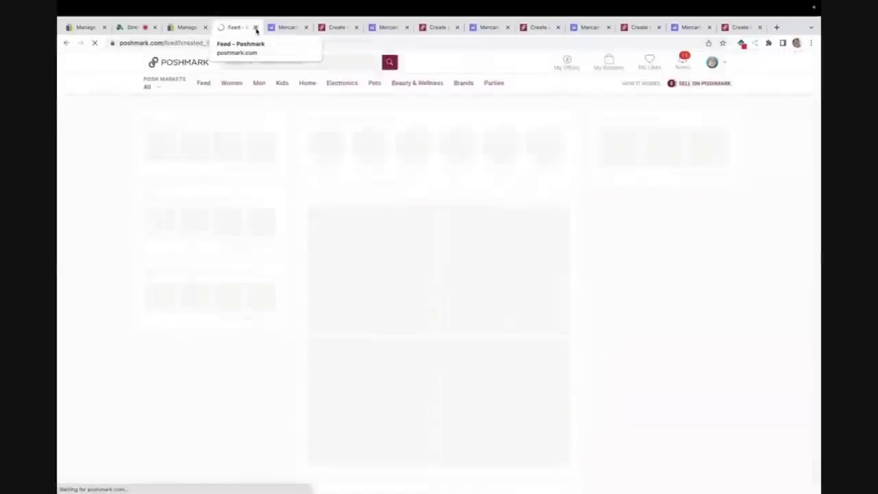
pyautogui.click(255, 28)
# Step: Add the hashtags #Vintage, #Dimensions and #Crewel to the Dimensions crewel kit's Mercari listing
pyautogui.scroll(-3, 313, 254)
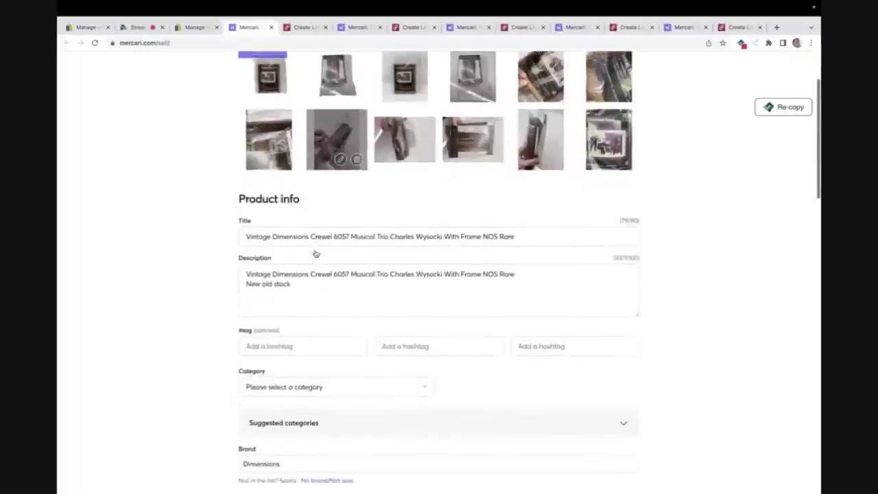
pyautogui.click(302, 330)
pyautogui.write('#Vintag')
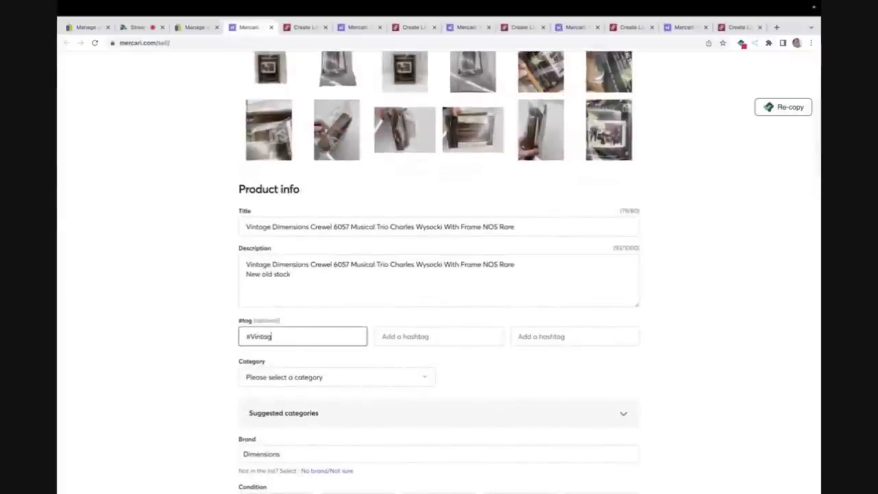
pyautogui.write('e')
pyautogui.press('Tab')
pyautogui.write('#D')
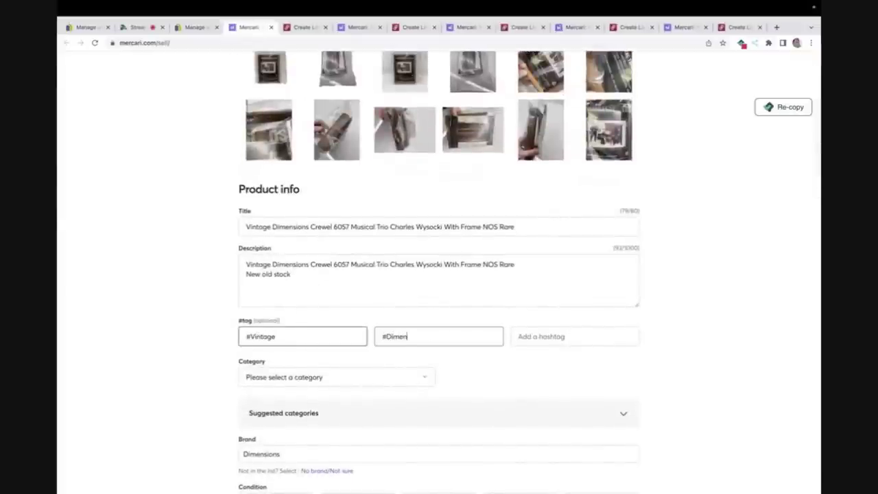
pyautogui.write('imensions')
pyautogui.press('Tab')
pyautogui.write('#Cr')
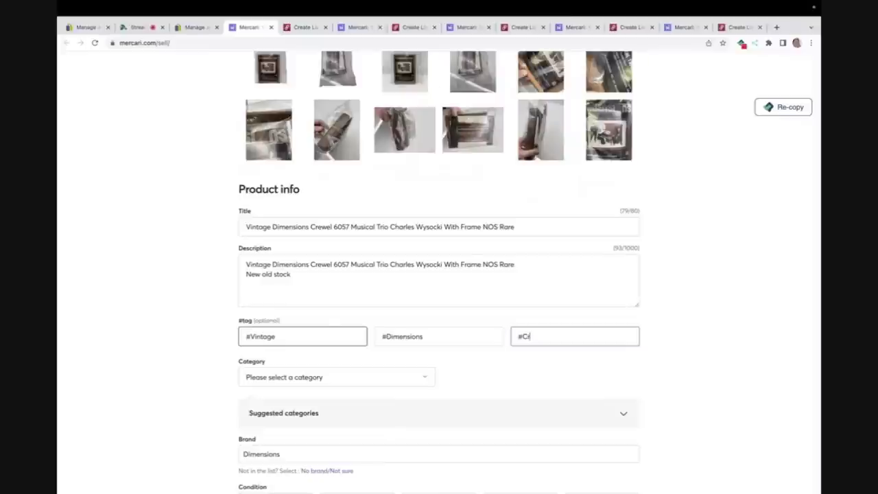
pyautogui.click(272, 385)
pyautogui.scroll(-1, 258, 415)
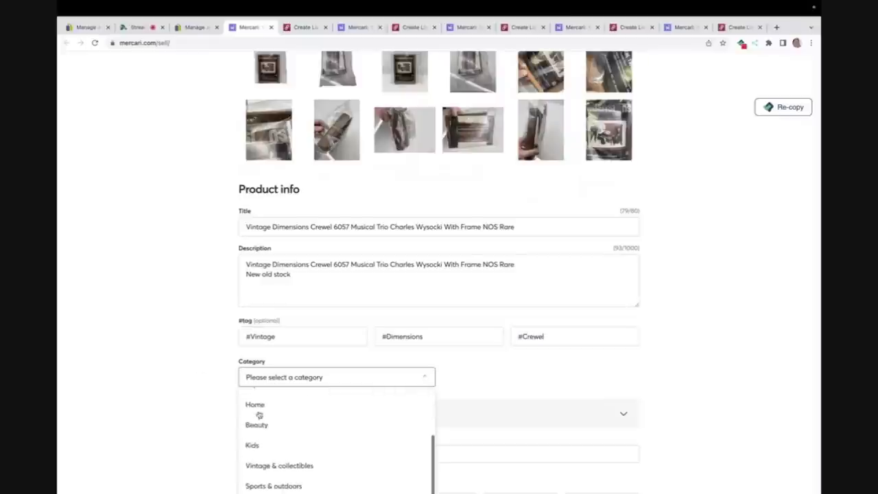
pyautogui.click(175, 410)
# Step: Choose the suggested Mercari category Craft Kits for the crewel kit and set its condition to Good
pyautogui.scroll(-3, 174, 407)
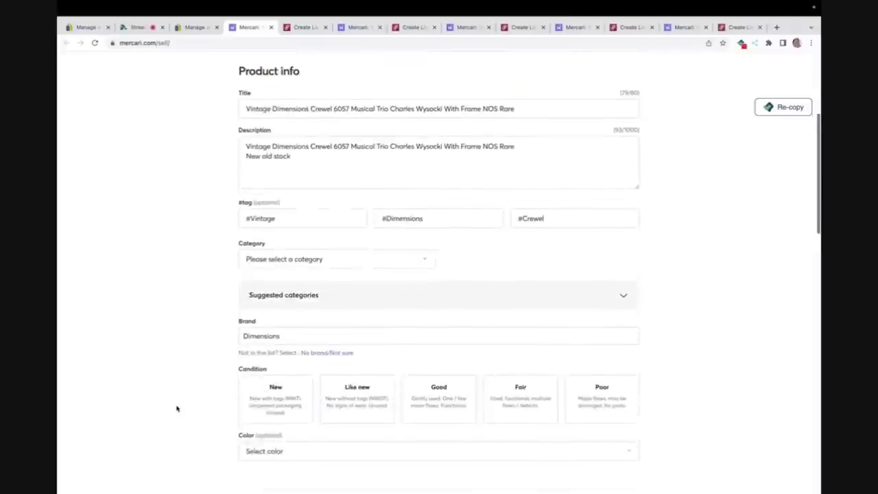
pyautogui.click(320, 255)
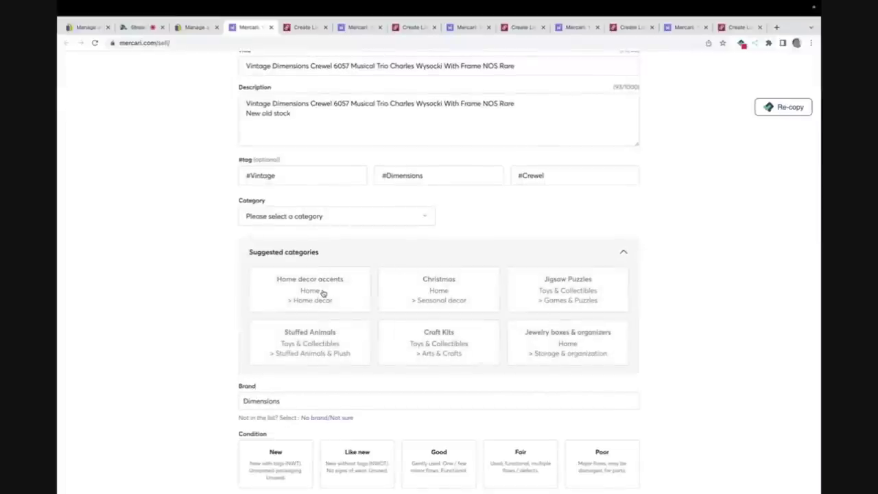
pyautogui.click(423, 333)
pyautogui.scroll(-1, 433, 308)
pyautogui.click(433, 308)
pyautogui.scroll(-3, 433, 309)
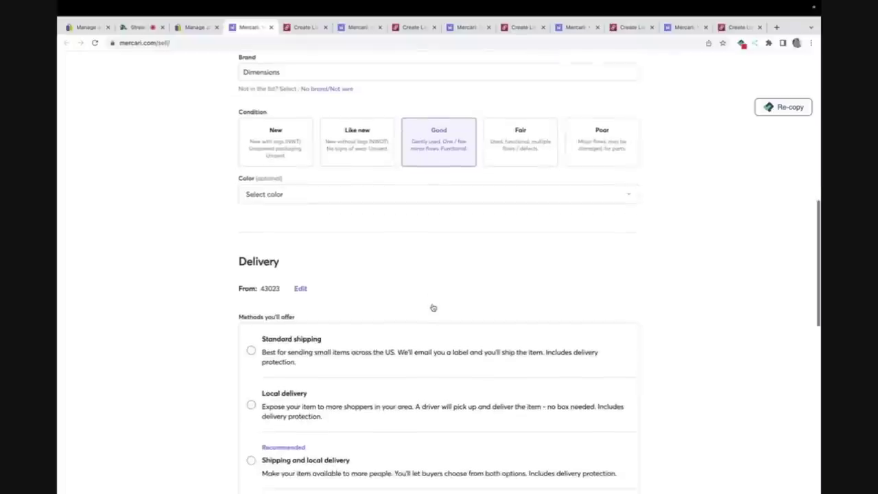
# Step: Change the Dimensions crewel kit's condition to New in its Mercari listing
pyautogui.scroll(6, 433, 308)
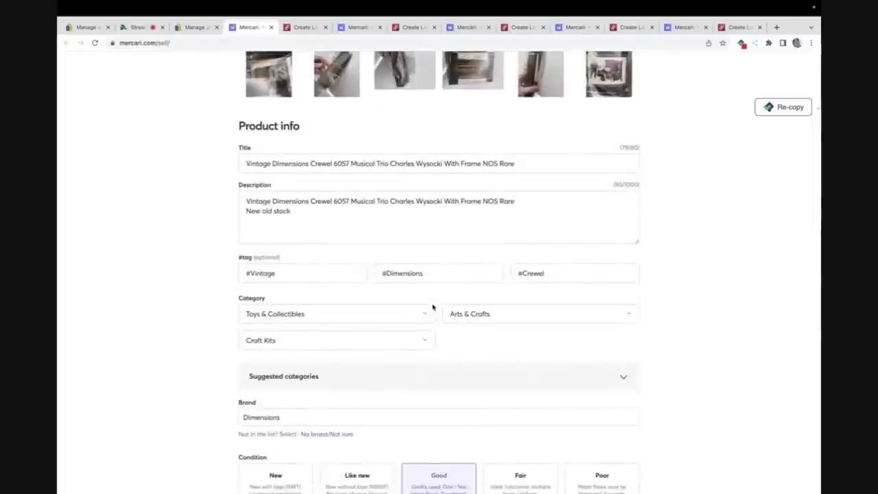
pyautogui.scroll(-3, 433, 308)
pyautogui.click(304, 308)
pyautogui.scroll(-4, 304, 308)
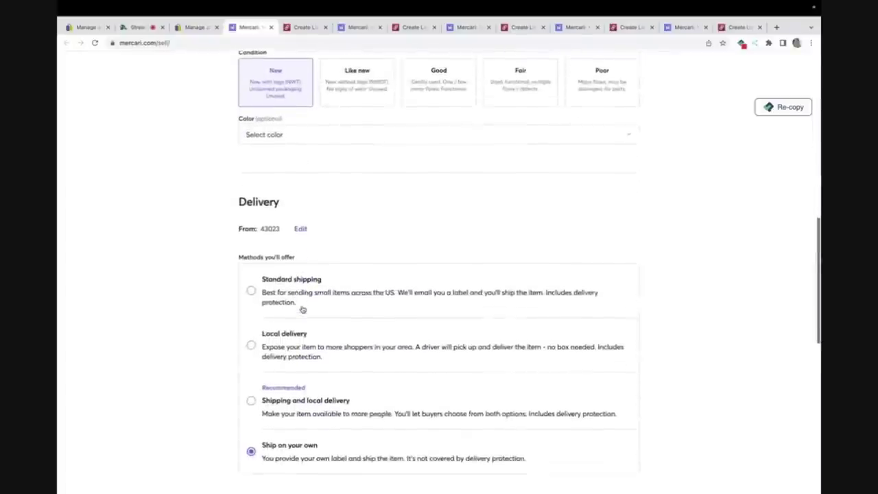
# Step: Set the crewel kit's Mercari price to 75 and turn off automatic price adjustment under Smart pricing
pyautogui.scroll(-4, 303, 310)
pyautogui.moveTo(522, 291); pyautogui.dragTo(662, 289)
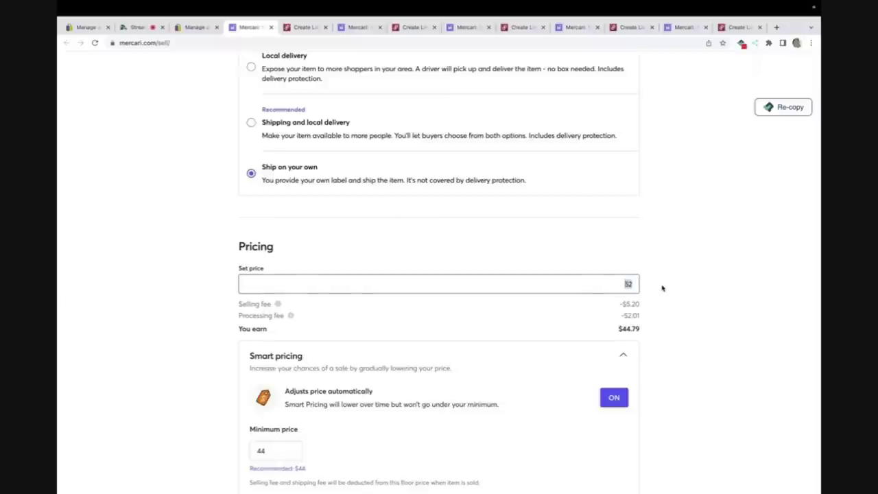
pyautogui.write('75')
pyautogui.click(613, 397)
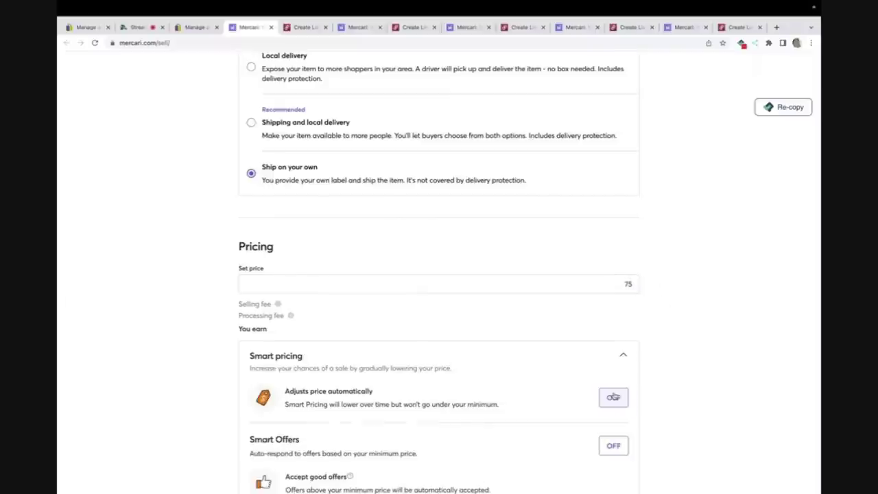
# Step: Publish the crewel kit's Mercari listing and close its page
pyautogui.scroll(-2, 613, 397)
pyautogui.click(516, 450)
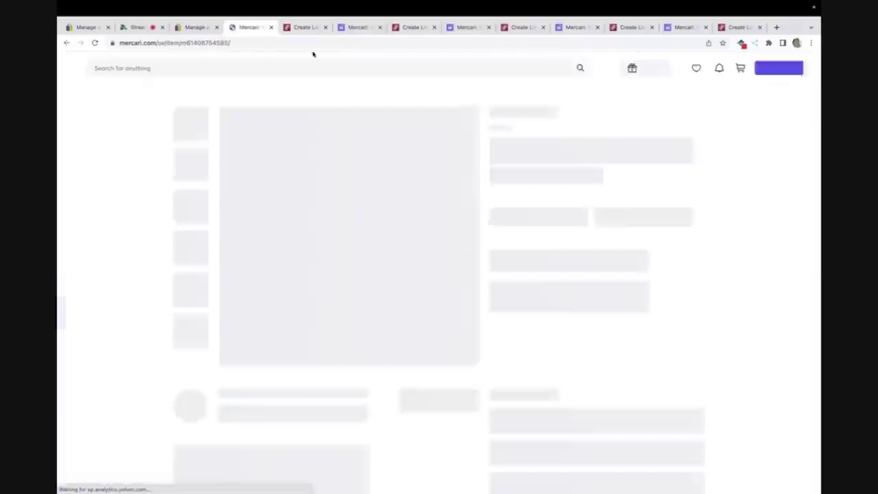
pyautogui.click(273, 28)
# Step: Set the crewel kit's Poshmark category to Home Office with the subcategory Arts & Crafts
pyautogui.scroll(-5, 302, 196)
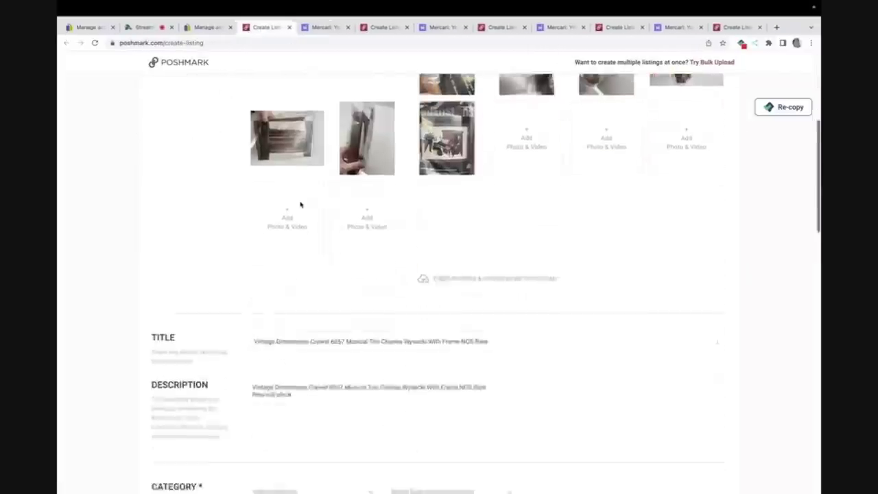
pyautogui.scroll(-1, 311, 312)
pyautogui.click(319, 307)
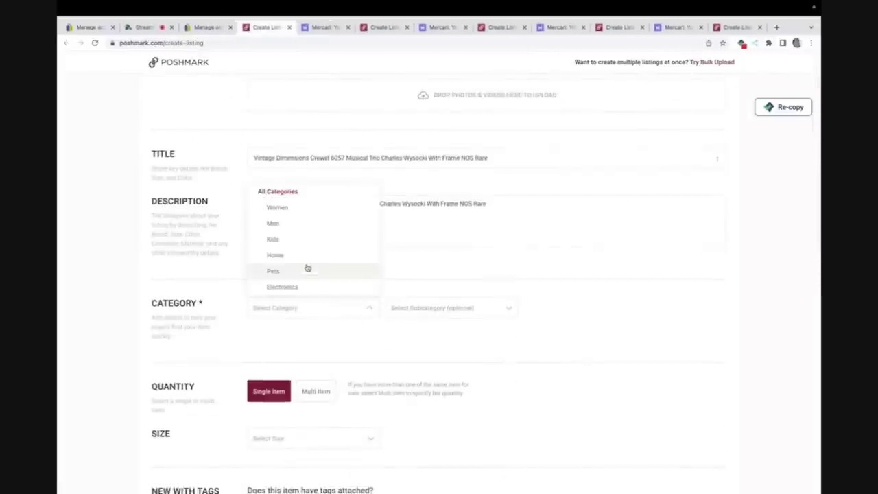
pyautogui.click(304, 255)
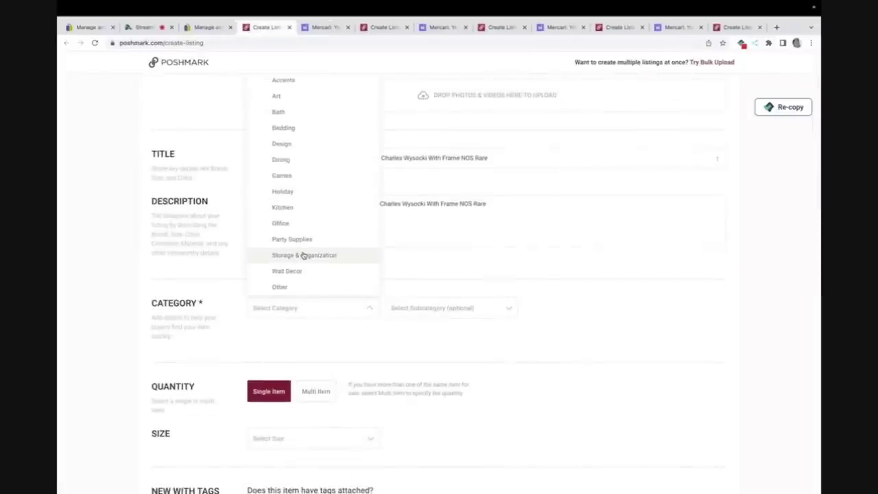
pyautogui.click(300, 220)
pyautogui.click(424, 327)
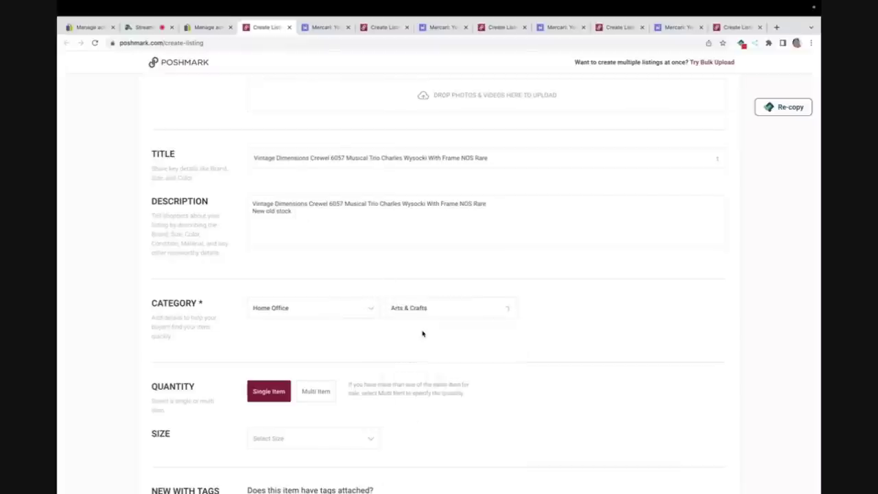
# Step: Set the crewel kit's Poshmark size to OS and answer No to having tags attached
pyautogui.scroll(-1, 422, 333)
pyautogui.click(338, 327)
pyautogui.click(291, 258)
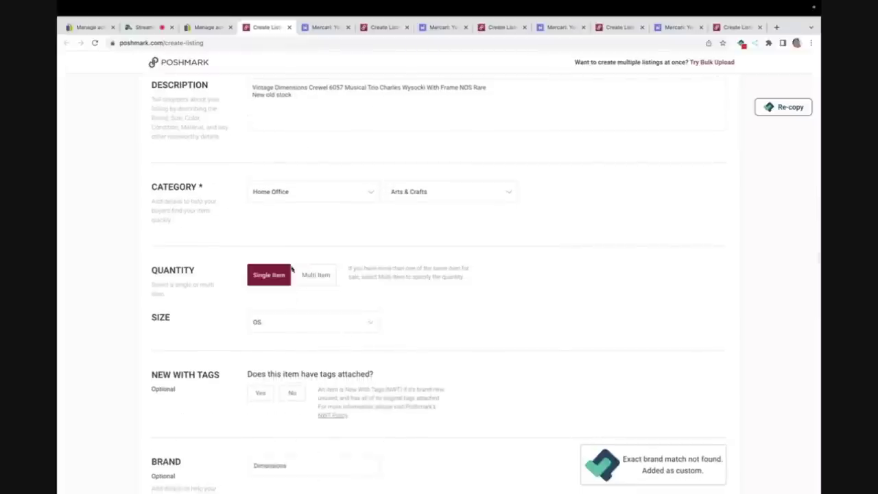
pyautogui.click(292, 396)
# Step: Set the crewel kit's Poshmark original price to 0 and its listing price to 75
pyautogui.scroll(-5, 292, 398)
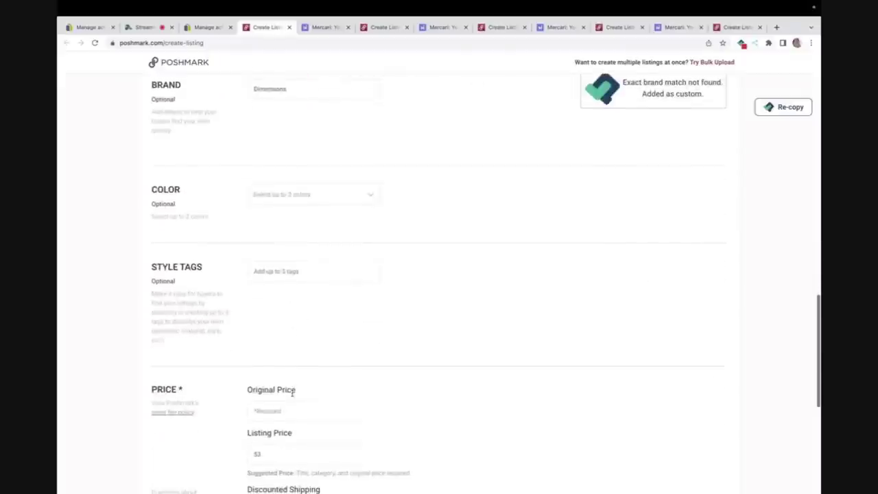
pyautogui.click(280, 410)
pyautogui.write('0')
pyautogui.press('Tab')
pyautogui.write('7')
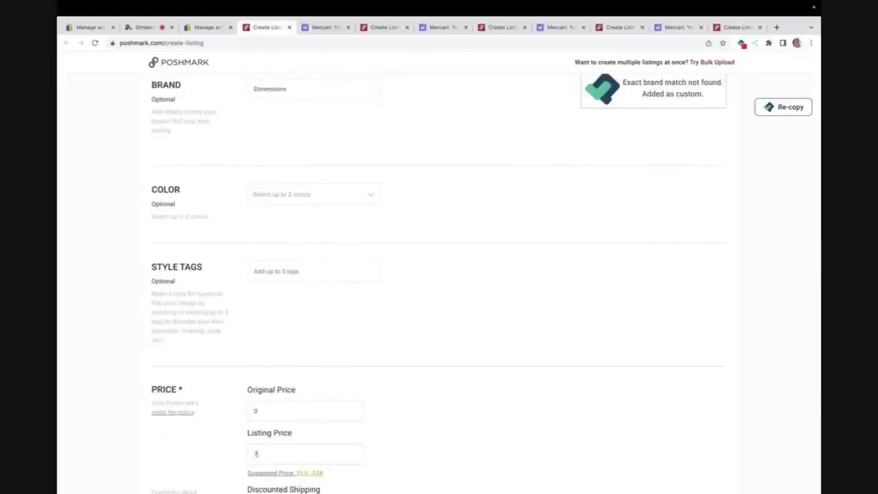
# Step: Publish the crewel kit's Poshmark listing with Facebook sharing turned off, and close its page
pyautogui.scroll(-5, 689, 446)
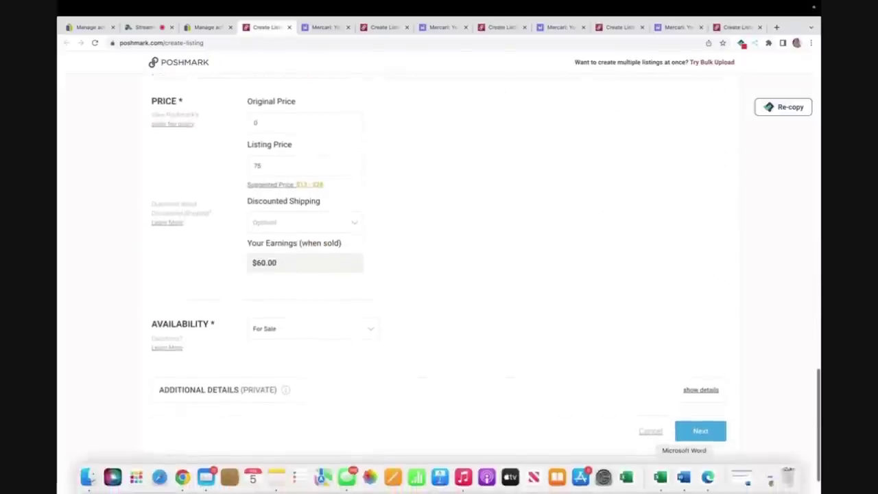
pyautogui.click(688, 431)
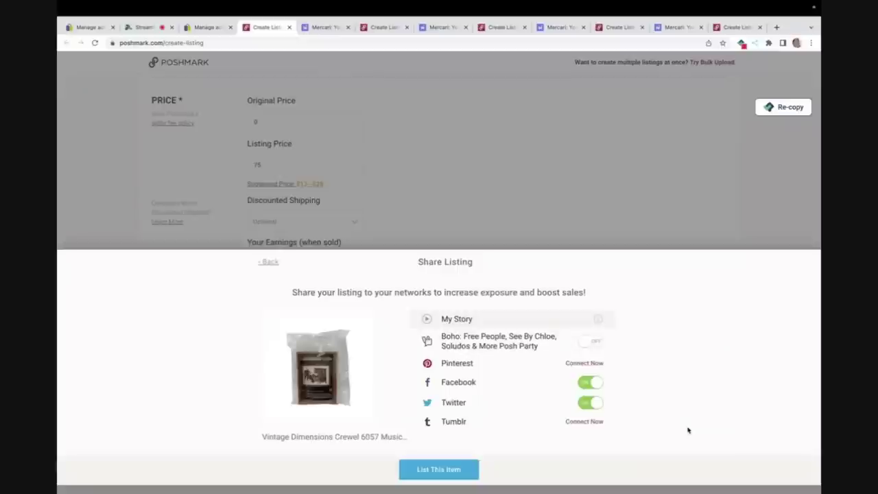
pyautogui.click(592, 384)
pyautogui.click(456, 470)
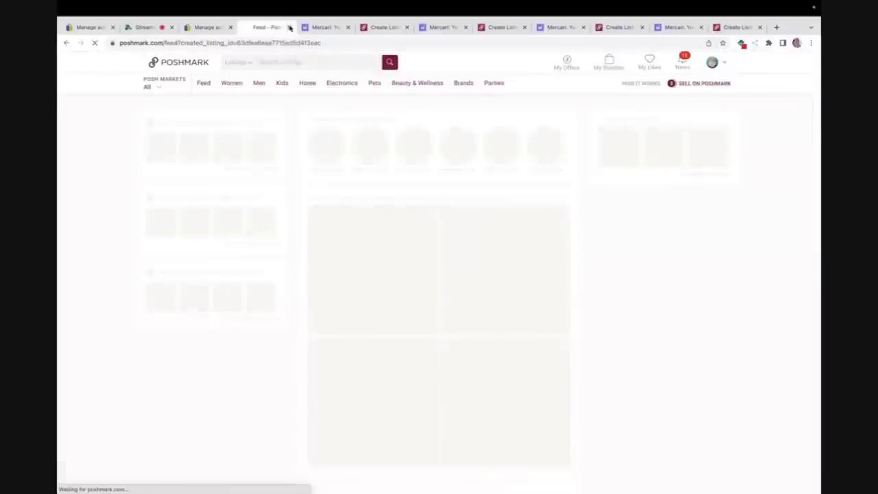
pyautogui.click(289, 27)
# Step: Add the hashtags #Vintage, #Smocking and #Sampler to the Little Miss Muffet sampler's Mercari listing
pyautogui.scroll(-3, 349, 227)
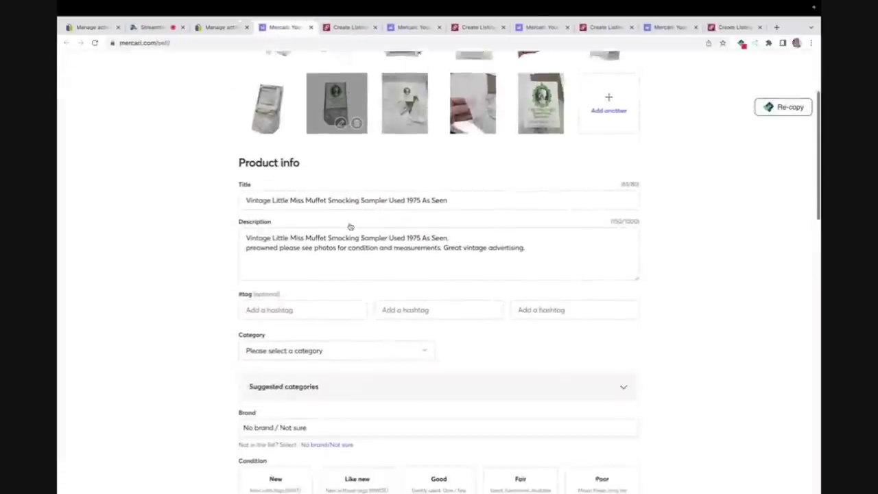
pyautogui.click(318, 301)
pyautogui.write('#V')
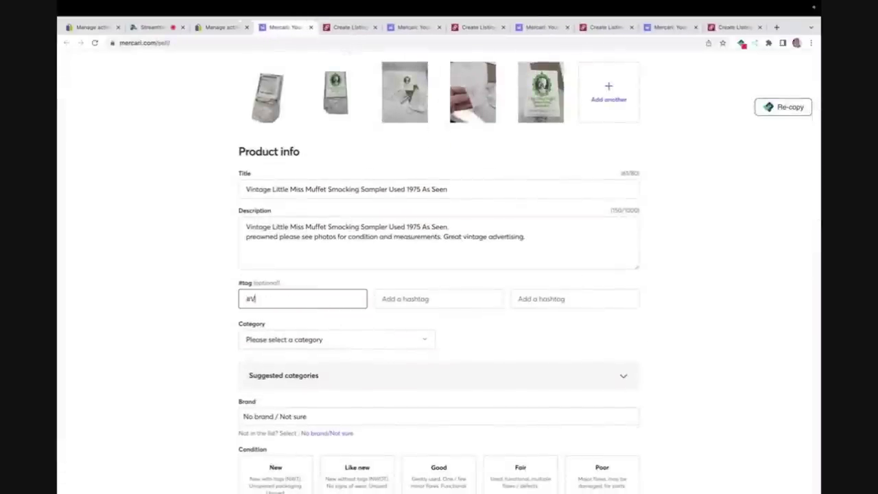
pyautogui.write('intage')
pyautogui.press('Tab')
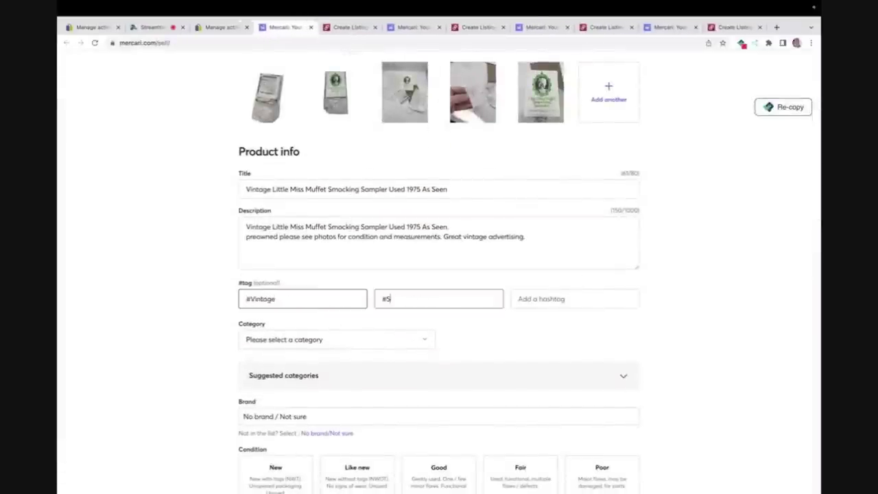
pyautogui.write('#Smocking')
pyautogui.press('Tab')
pyautogui.write('#So')
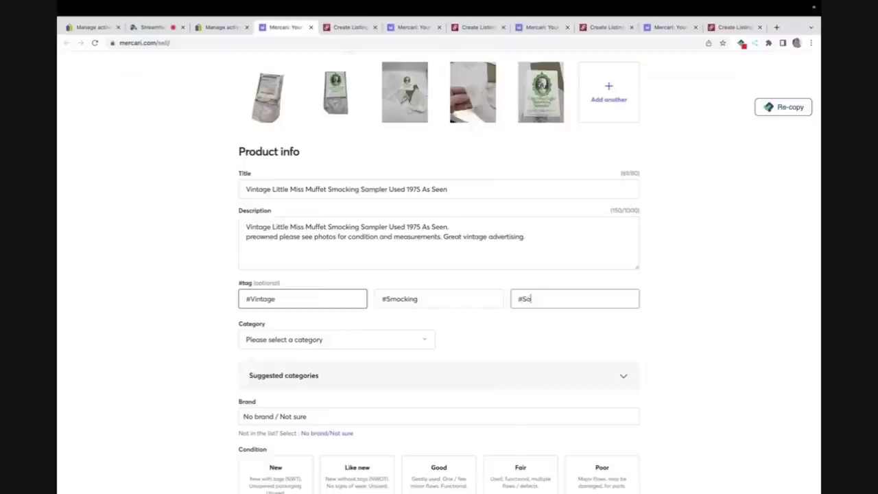
pyautogui.write('mpler')
# Step: Set the sampler's Mercari category to Arts & Crafts, Other Arts & Crafts, All Other Arts & Crafts
pyautogui.click(272, 377)
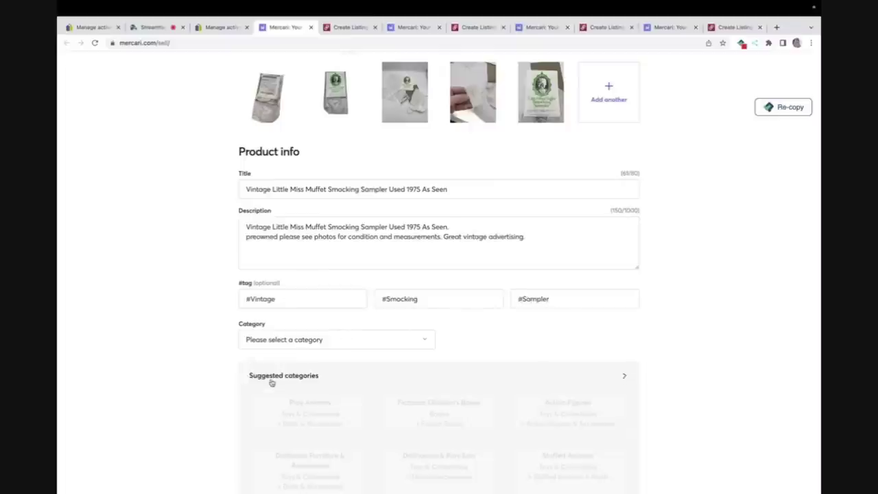
pyautogui.scroll(-2, 322, 345)
pyautogui.scroll(-1, 323, 345)
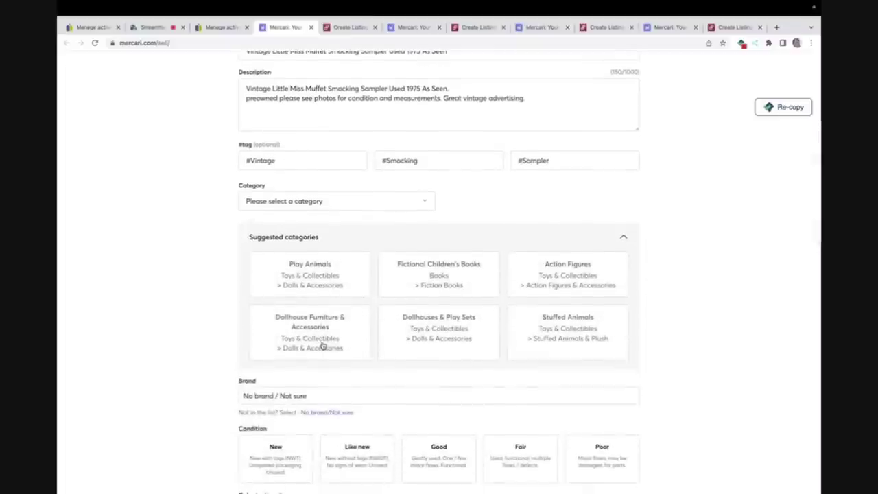
pyautogui.click(358, 206)
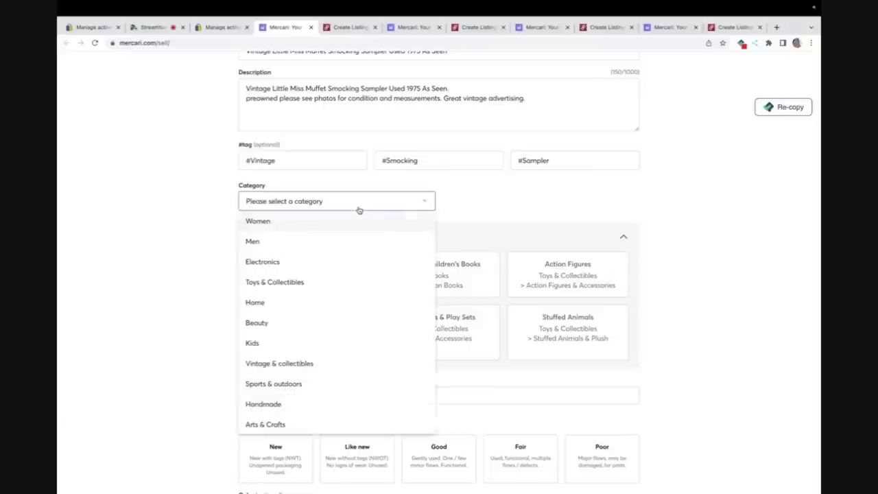
pyautogui.scroll(-1, 309, 407)
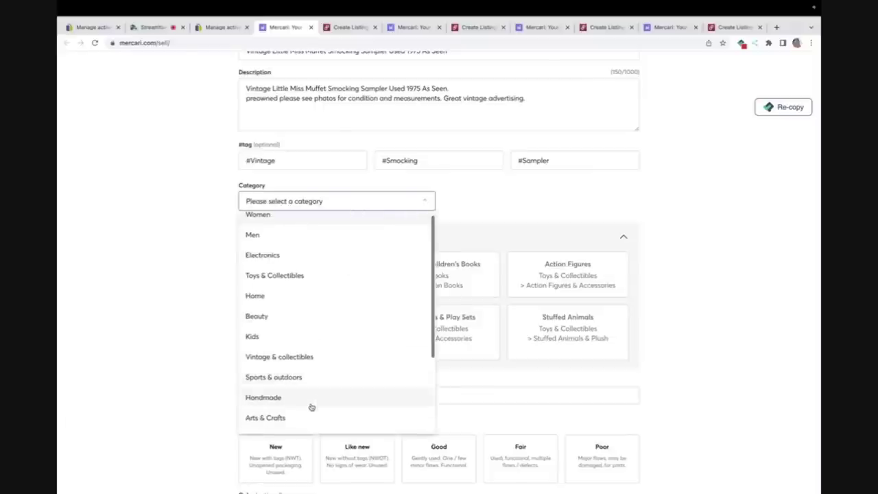
pyautogui.click(306, 418)
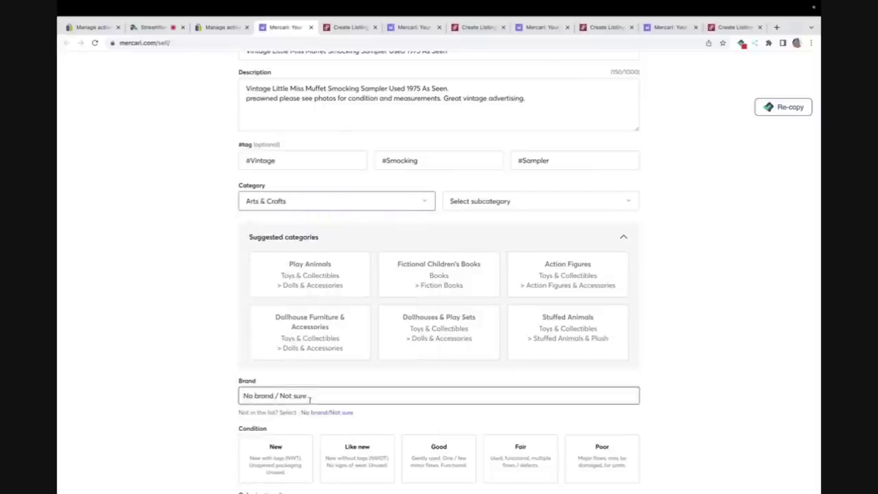
pyautogui.click(491, 201)
pyautogui.scroll(-5, 485, 281)
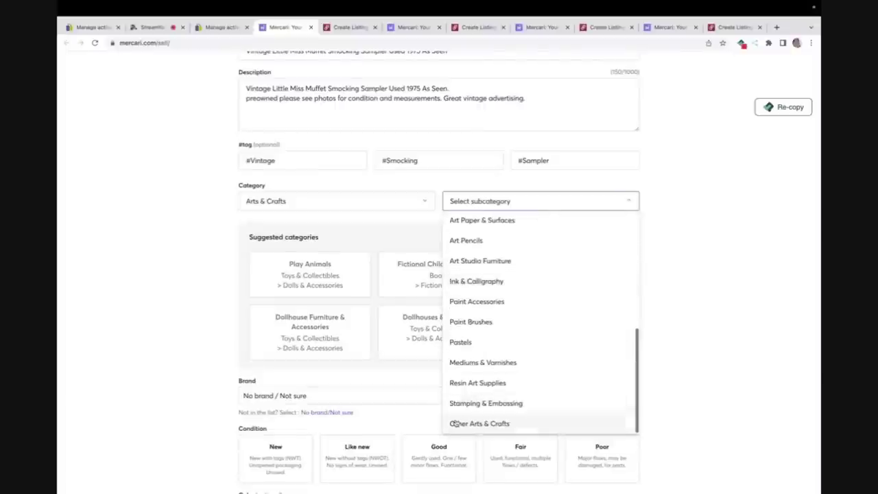
pyautogui.click(456, 423)
pyautogui.scroll(-3, 388, 396)
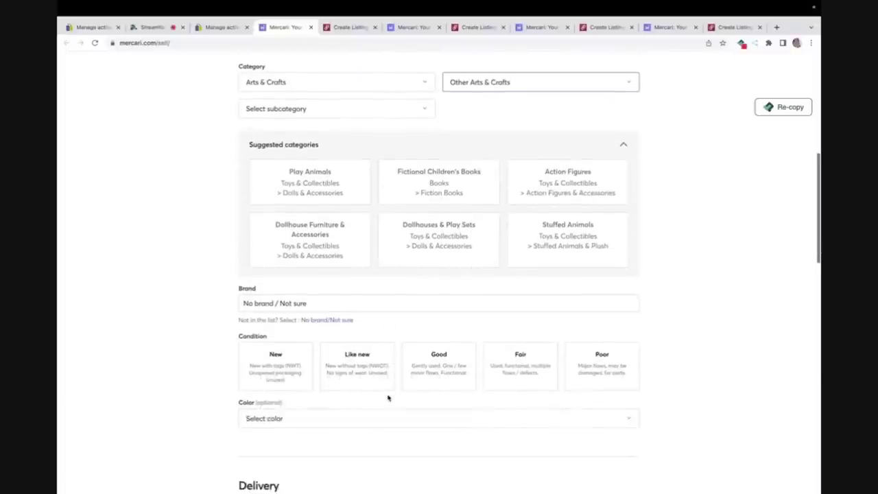
pyautogui.click(354, 109)
pyautogui.scroll(-1, 357, 137)
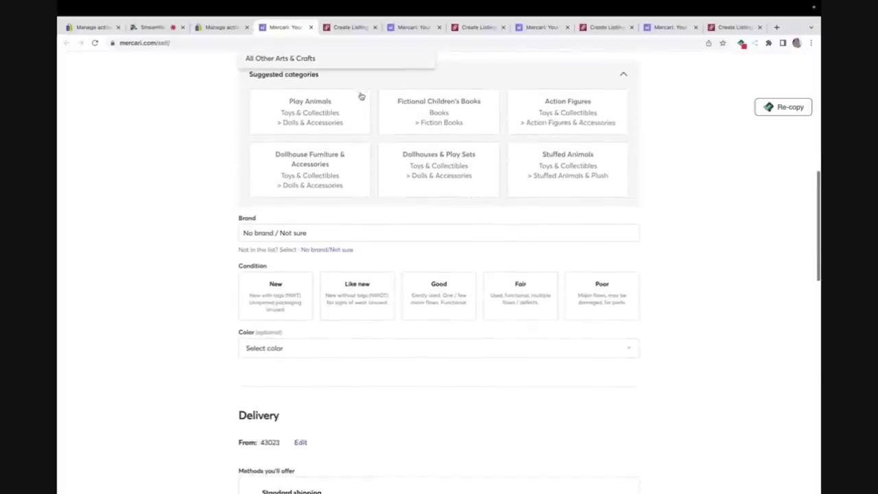
pyautogui.click(322, 57)
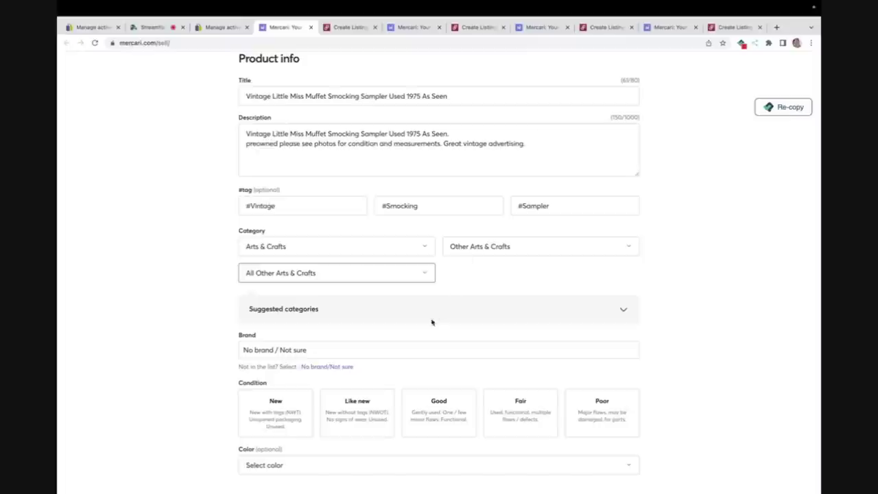
# Step: Set the sampler's Mercari condition to Good and its price to 32
pyautogui.click(426, 416)
pyautogui.scroll(-5, 420, 415)
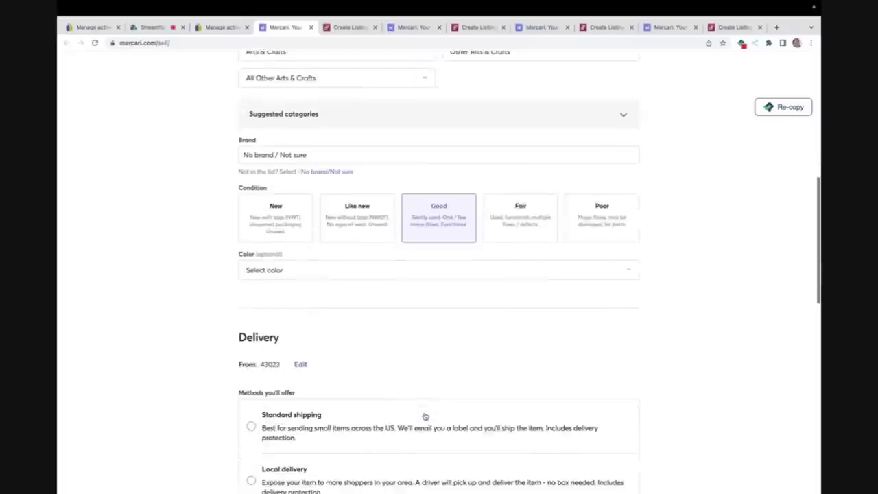
pyautogui.scroll(-3, 262, 461)
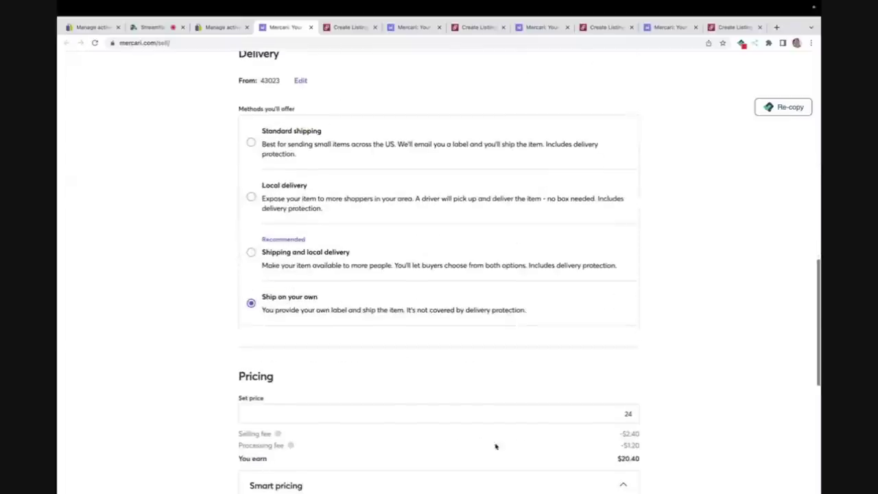
pyautogui.moveTo(611, 416); pyautogui.dragTo(664, 416)
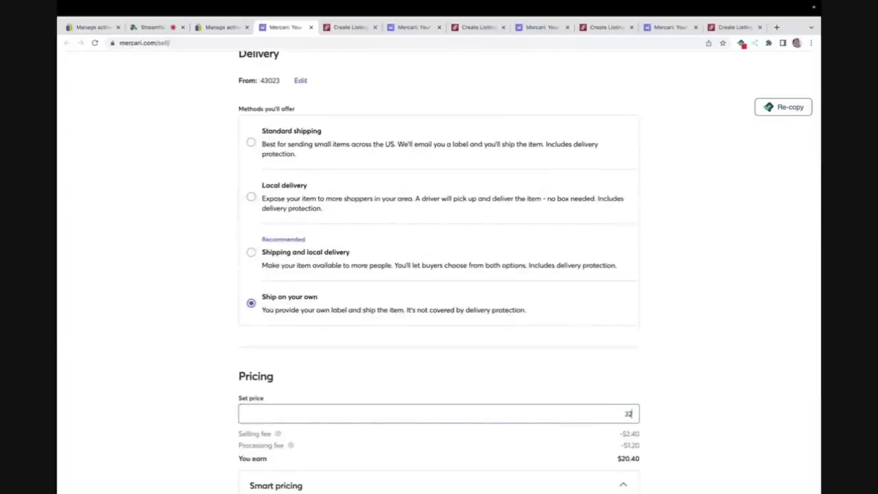
pyautogui.write('32')
# Step: Publish the sampler's Mercari listing with Smart pricing off, and close its page
pyautogui.scroll(-5, 672, 395)
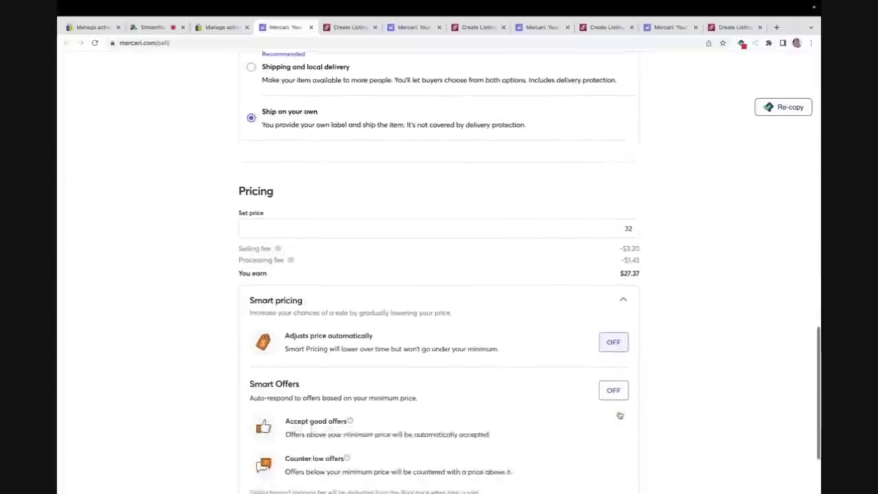
pyautogui.scroll(-3, 528, 455)
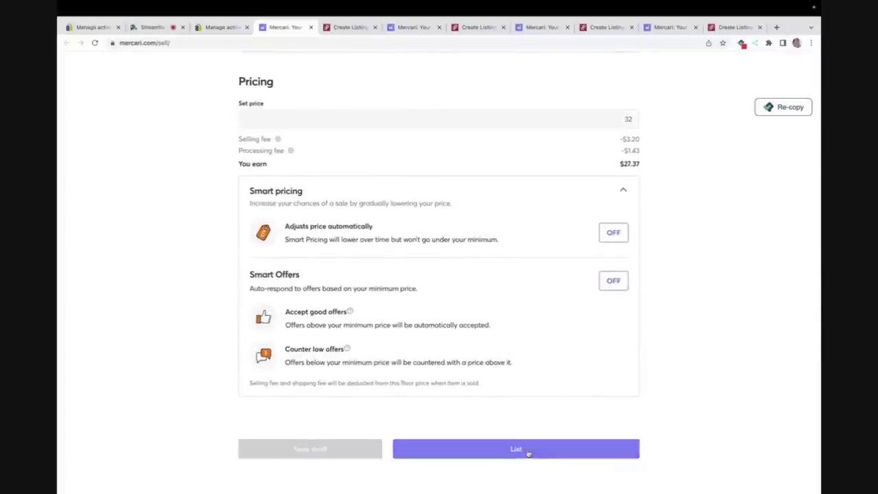
pyautogui.click(528, 451)
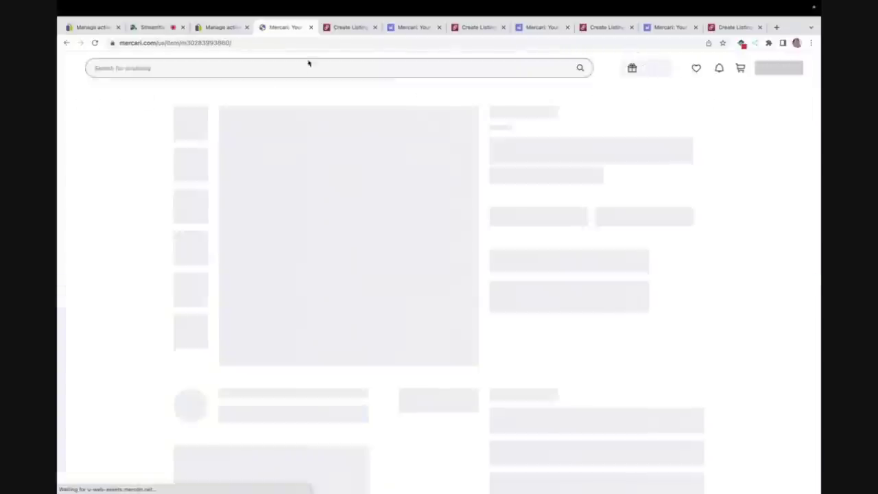
pyautogui.click(310, 27)
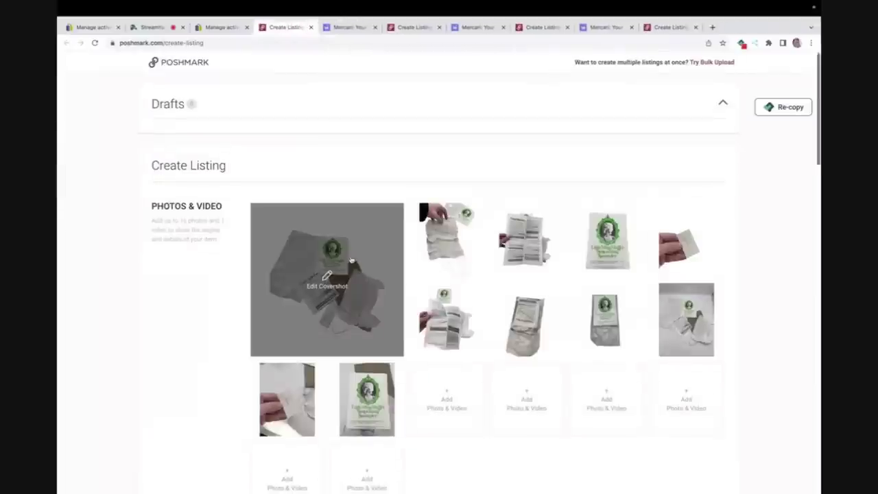
# Step: Set the Little Miss Muffet sampler's Poshmark category to Home Office with the subcategory Arts & Crafts
pyautogui.scroll(-6, 351, 258)
pyautogui.click(372, 327)
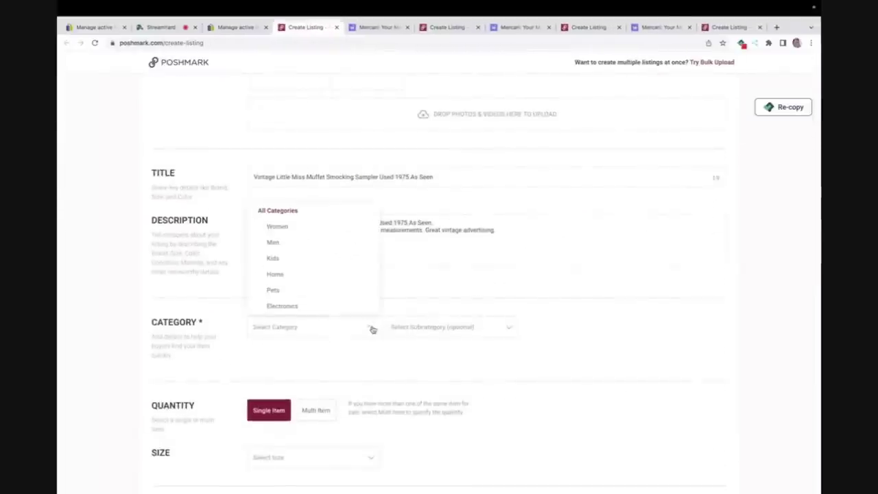
pyautogui.click(327, 284)
pyautogui.click(318, 244)
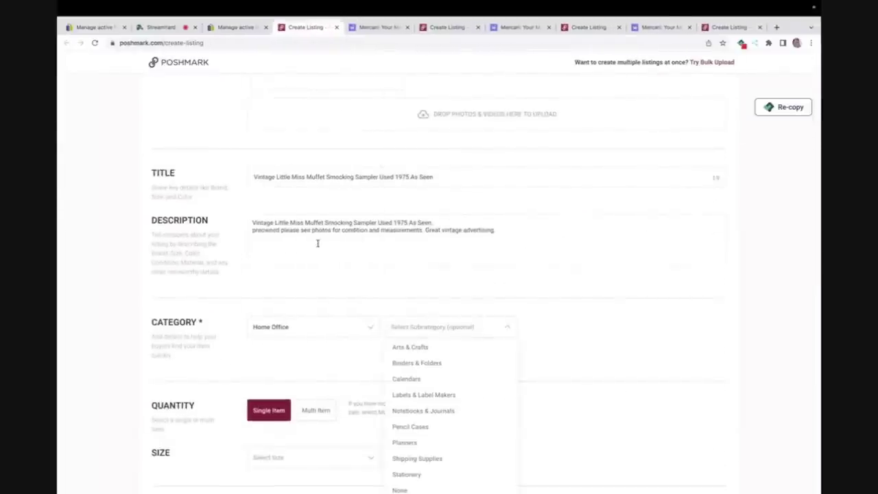
pyautogui.click(413, 348)
# Step: Set the sampler's Poshmark size to OS and mark it as having no tags attached
pyautogui.scroll(-2, 413, 350)
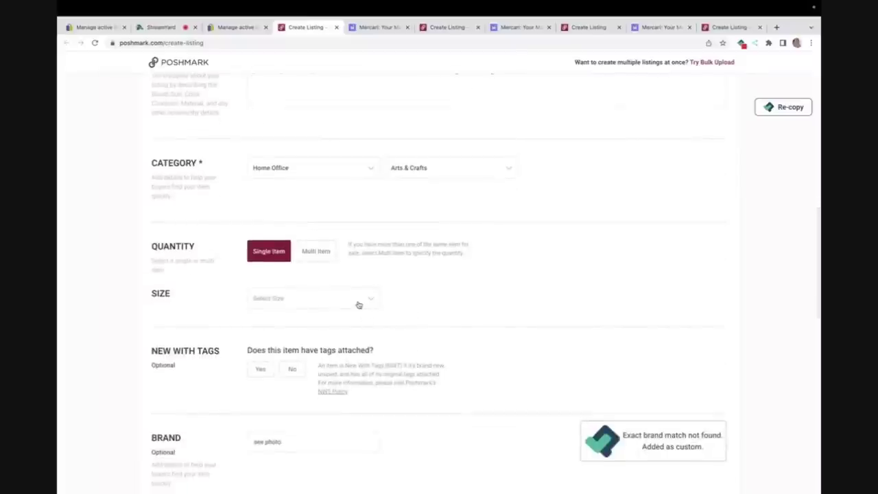
pyautogui.click(359, 304)
pyautogui.click(287, 237)
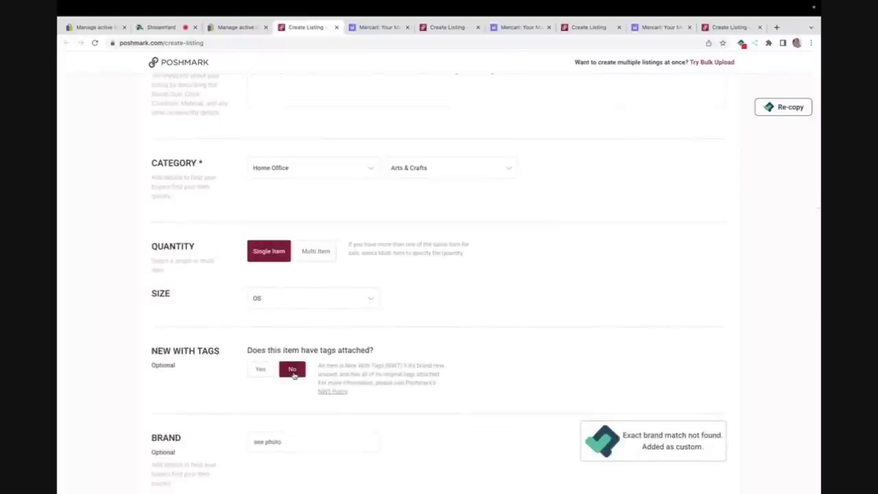
# Step: Set the sampler's Poshmark original price to 0 and its listing price to 32
pyautogui.scroll(-7, 293, 374)
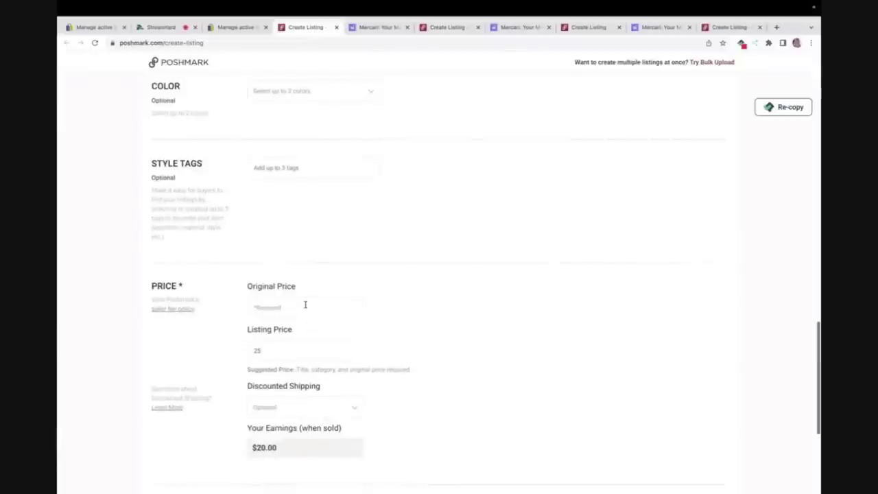
pyautogui.click(306, 306)
pyautogui.write('0')
pyautogui.write('32')
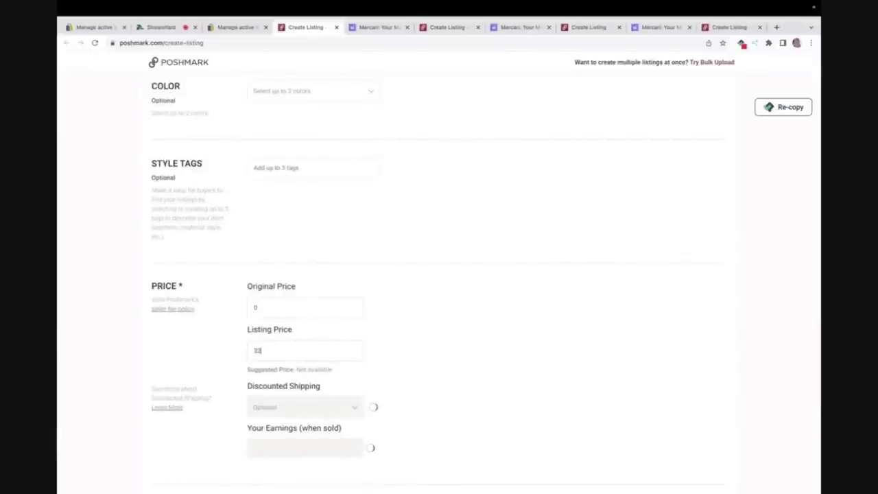
# Step: Publish the sampler's Poshmark listing with Twitter sharing on, and close its page
pyautogui.scroll(-3, 516, 302)
pyautogui.click(700, 387)
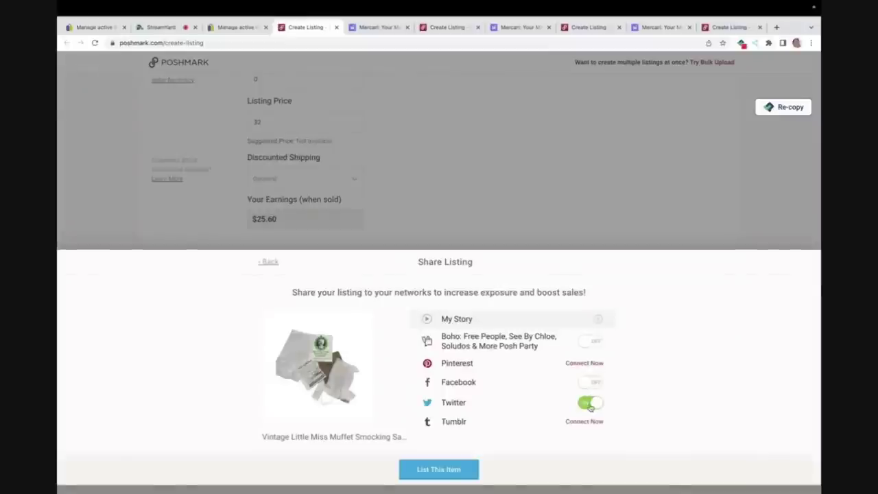
pyautogui.click(438, 471)
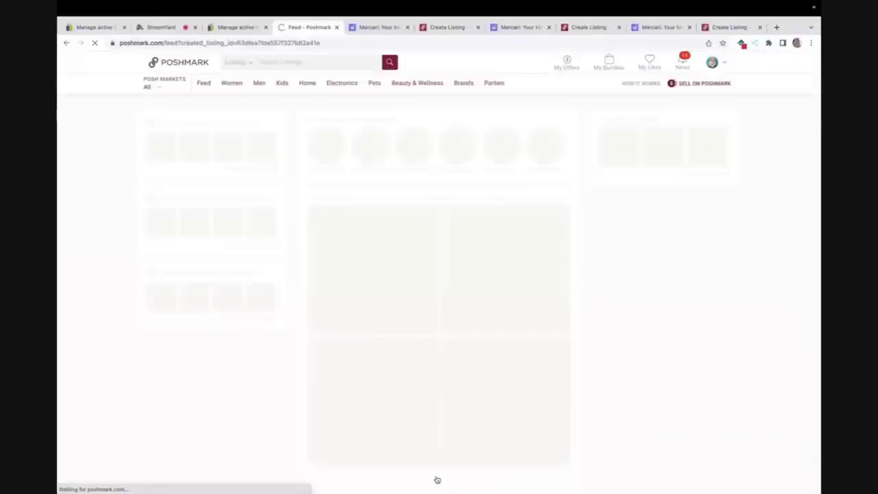
pyautogui.click(336, 27)
# Step: Add the hashtags #Vintage, #Duvet and #queen to the Home Design duvet cover's Mercari listing
pyautogui.scroll(8, 345, 240)
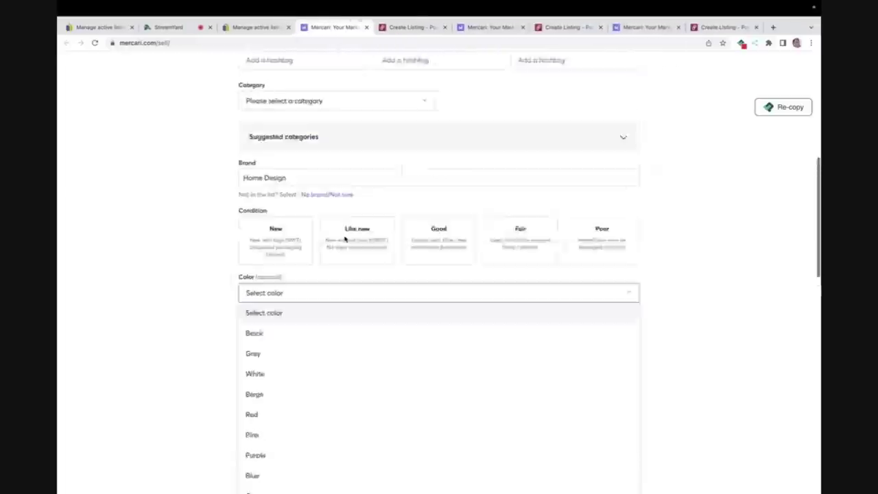
pyautogui.scroll(-2, 345, 238)
pyautogui.click(309, 383)
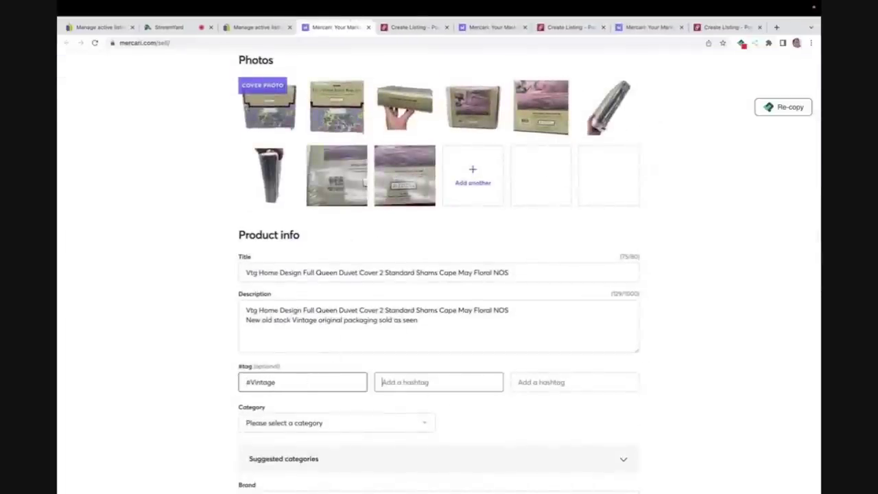
pyautogui.write('Duvet')
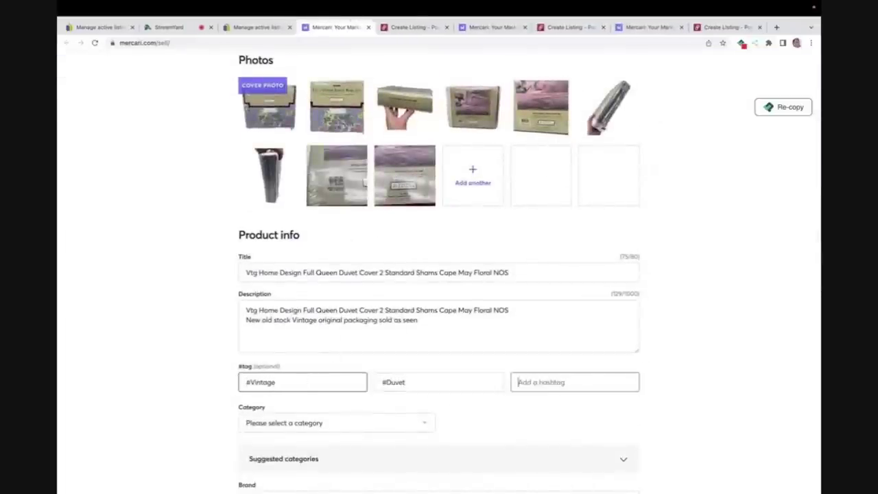
pyautogui.write(' queen')
# Step: Set the duvet cover's Mercari category to the suggested Home, Bedding, Duvet Covers
pyautogui.scroll(-3, 339, 281)
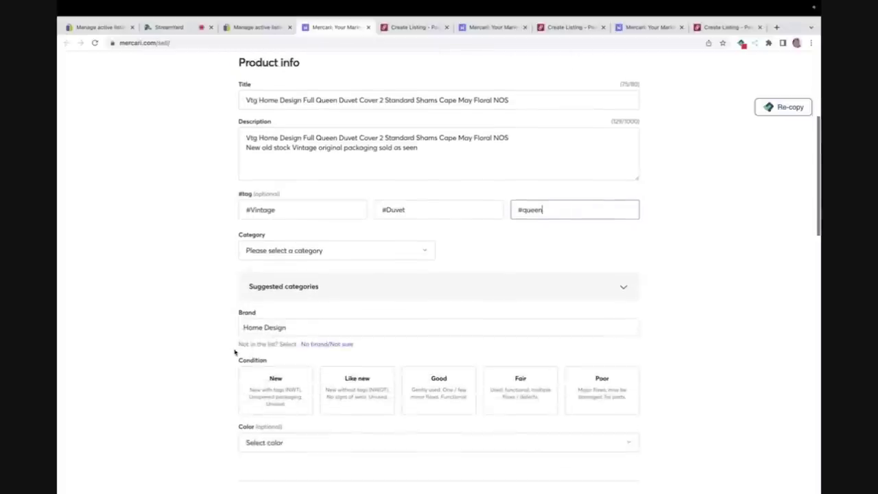
pyautogui.click(318, 289)
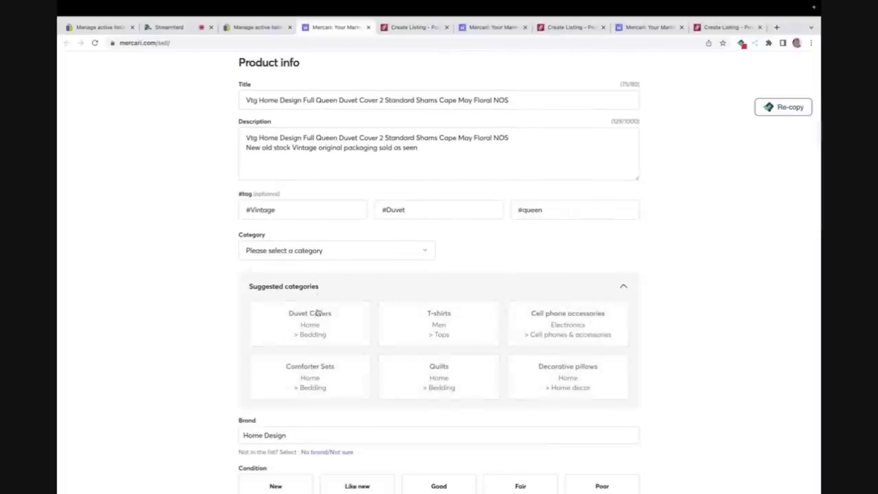
pyautogui.click(320, 313)
pyautogui.scroll(-2, 425, 321)
pyautogui.scroll(3, 343, 283)
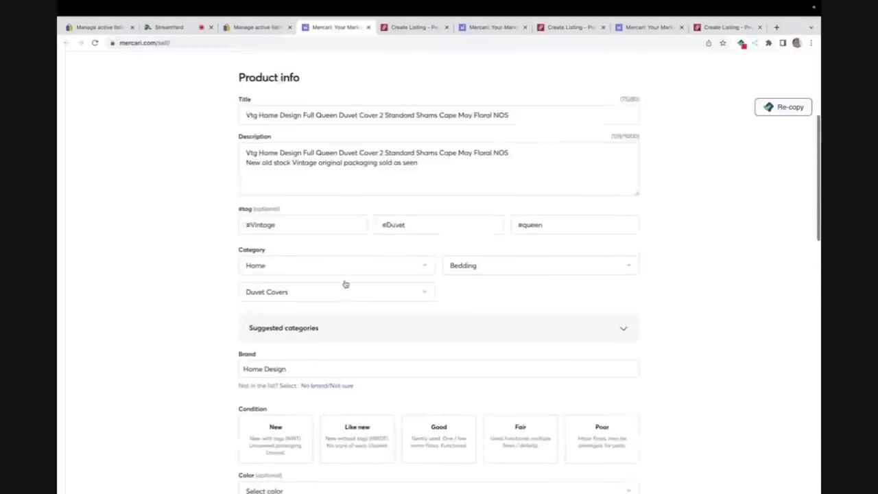
# Step: Set the duvet cover's Mercari condition to New and its price to 110
pyautogui.click(275, 409)
pyautogui.scroll(-6, 272, 414)
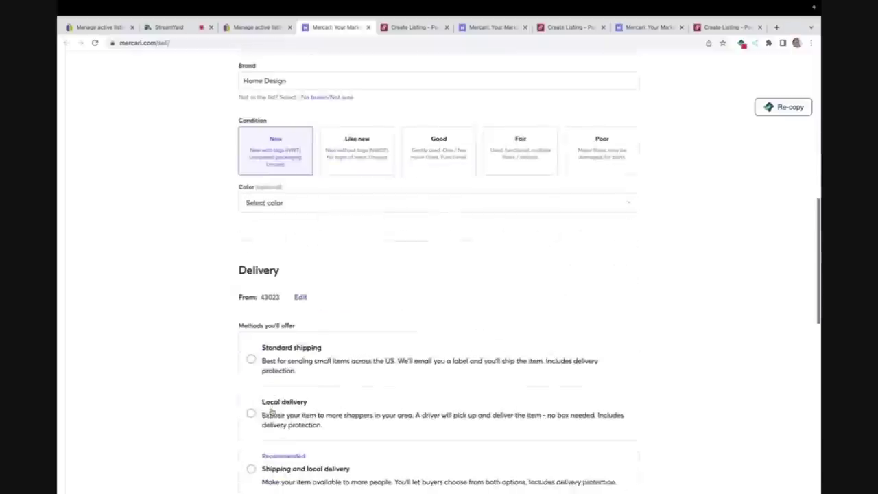
pyautogui.scroll(-3, 271, 416)
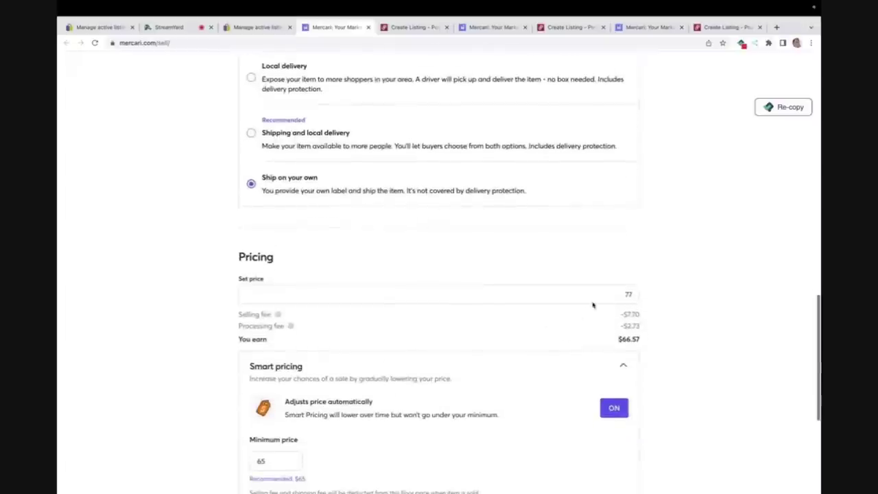
pyautogui.doubleClick(623, 294)
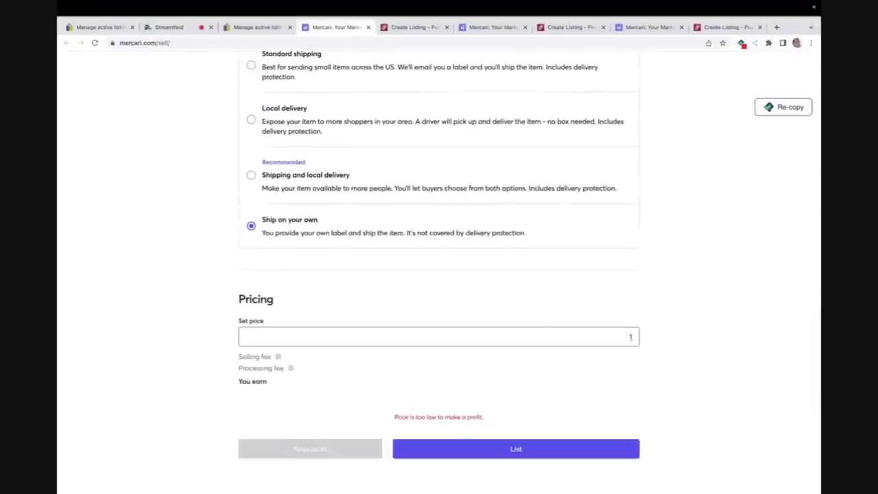
pyautogui.write('110')
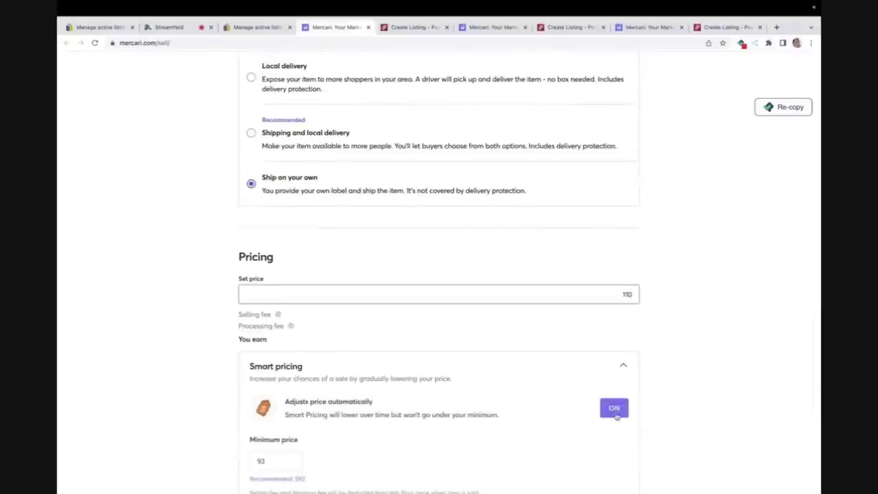
# Step: Publish the duvet cover's Mercari listing with Smart pricing off, and close its page
pyautogui.scroll(-3, 616, 417)
pyautogui.click(615, 314)
pyautogui.scroll(-2, 618, 308)
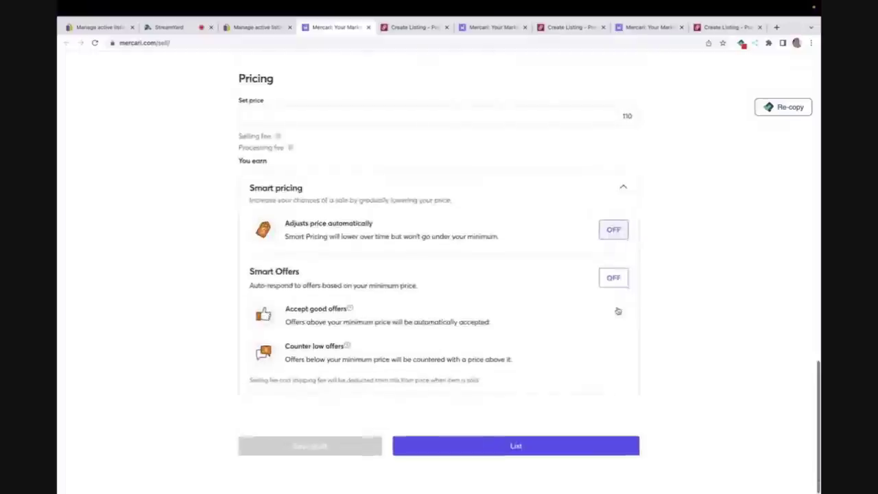
pyautogui.click(513, 450)
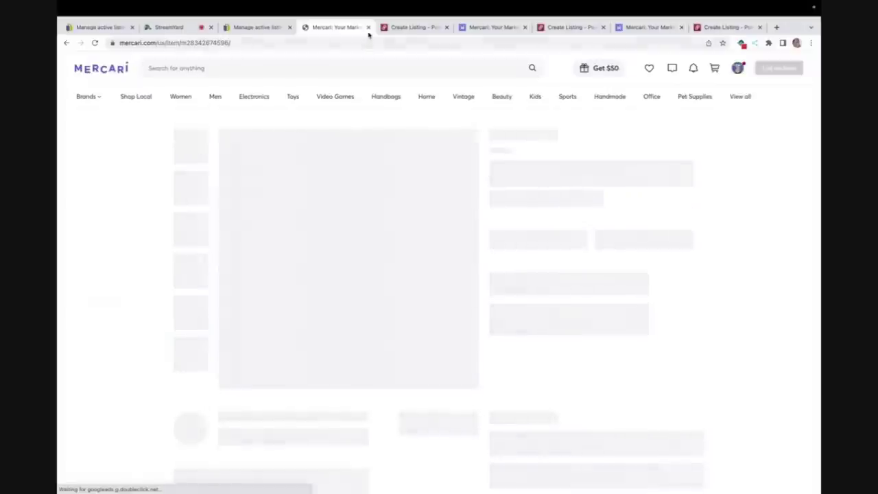
pyautogui.click(368, 29)
# Step: Set the duvet cover's Poshmark category to Home Bedding with the subcategory Duvet Covers
pyautogui.scroll(-3, 366, 245)
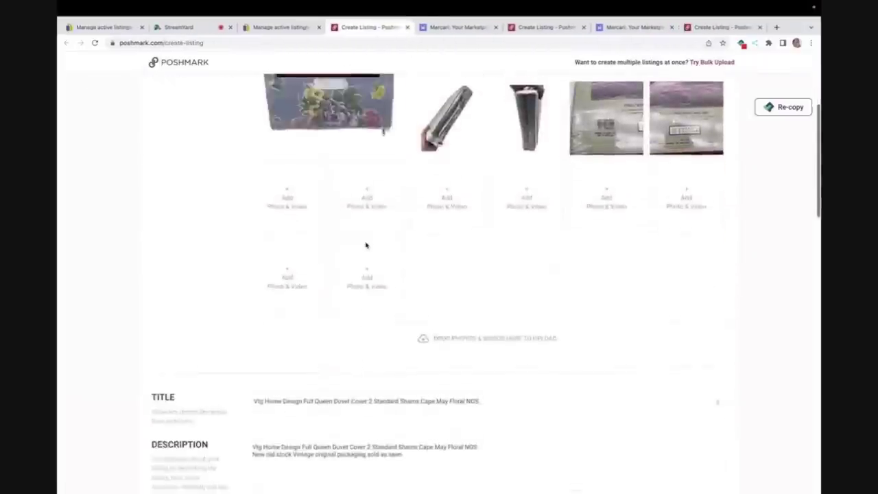
pyautogui.scroll(-3, 365, 245)
pyautogui.click(366, 317)
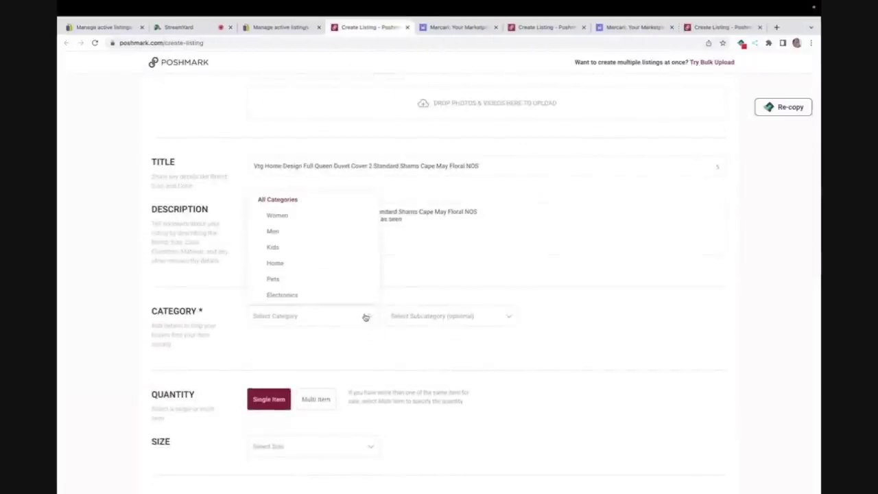
pyautogui.click(310, 264)
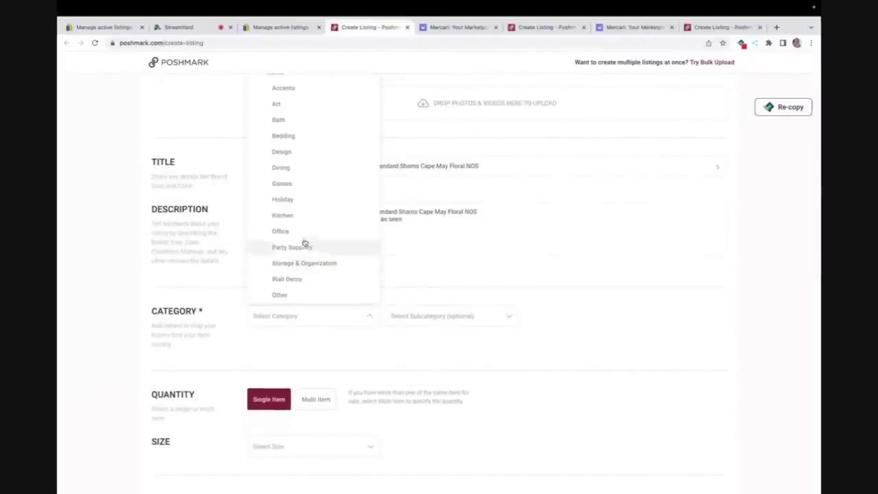
pyautogui.click(300, 136)
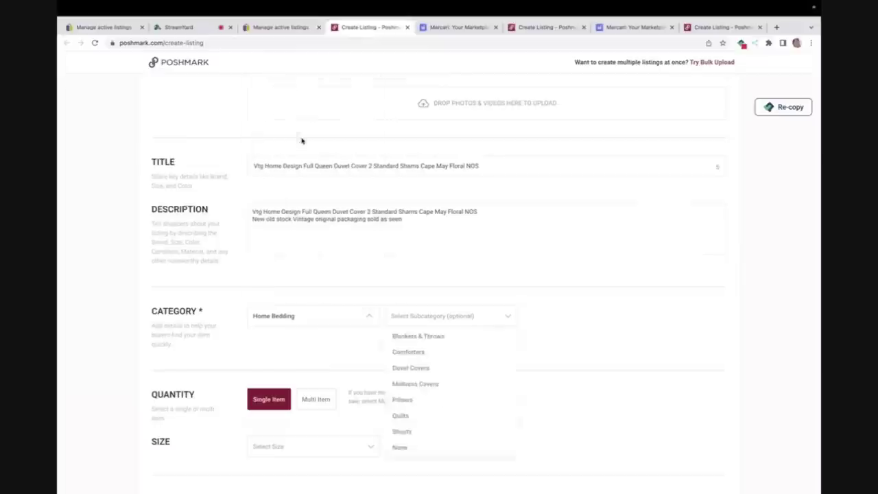
pyautogui.click(416, 316)
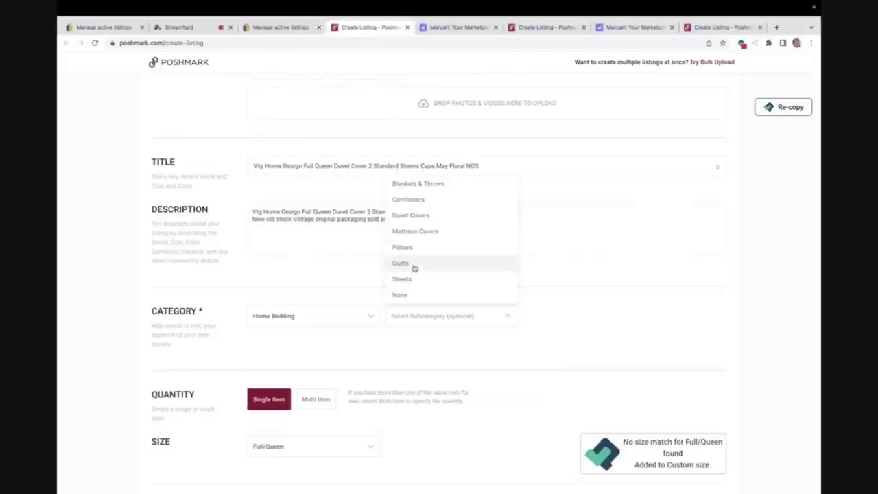
pyautogui.click(411, 215)
# Step: Mark the duvet cover on Poshmark as new with tags and decline adding it to the Boutique
pyautogui.scroll(-3, 415, 214)
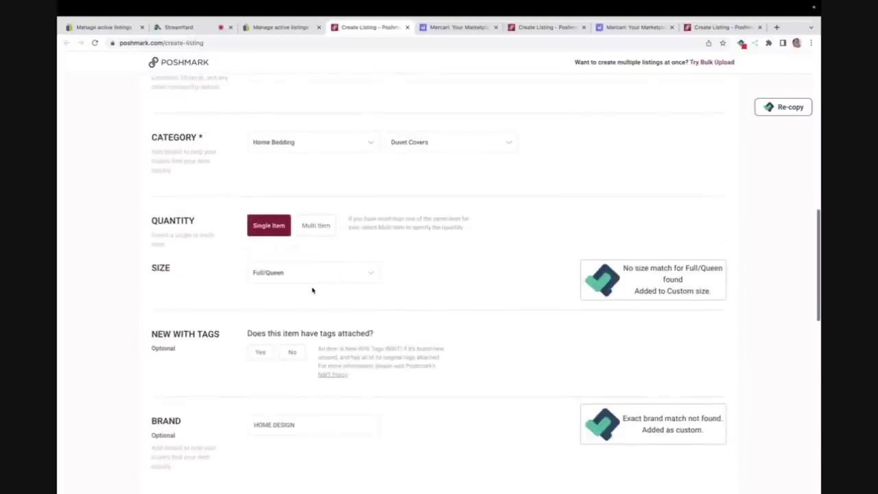
pyautogui.click(270, 354)
pyautogui.scroll(-3, 268, 357)
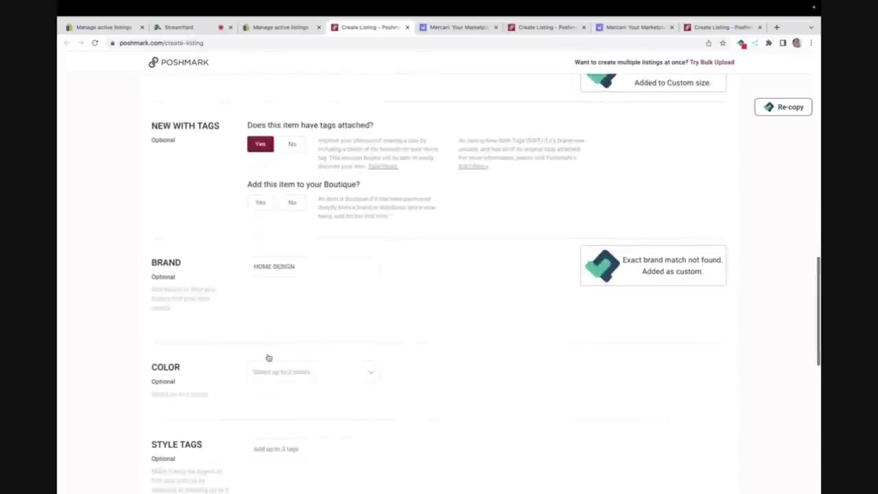
pyautogui.click(294, 205)
# Step: Set the duvet cover's Poshmark original price to 0 and its listing price to 125
pyautogui.scroll(-4, 299, 306)
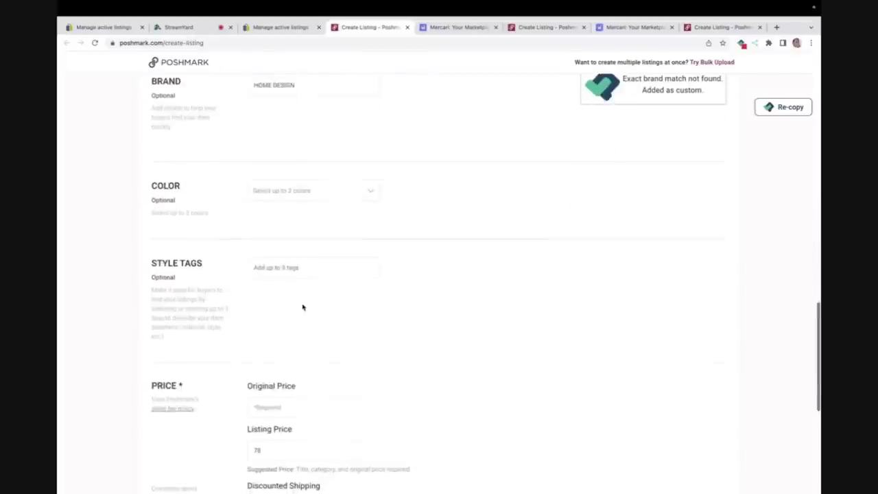
pyautogui.press('Tab')
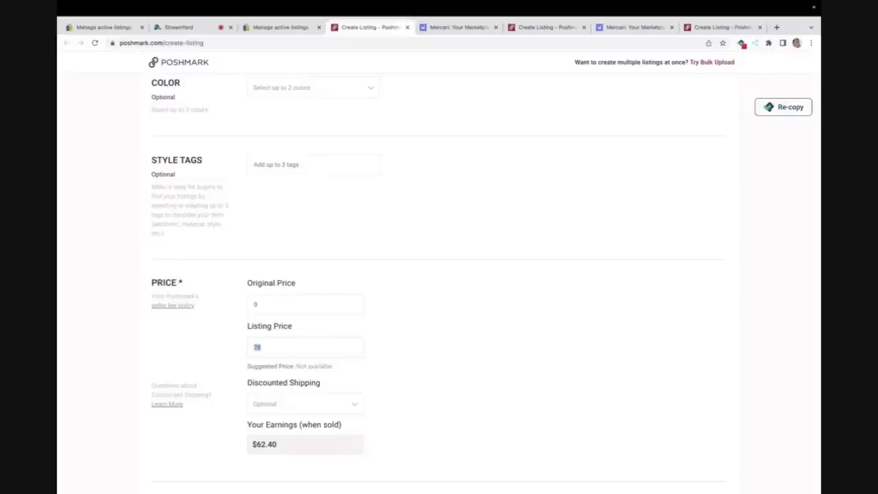
pyautogui.write('125')
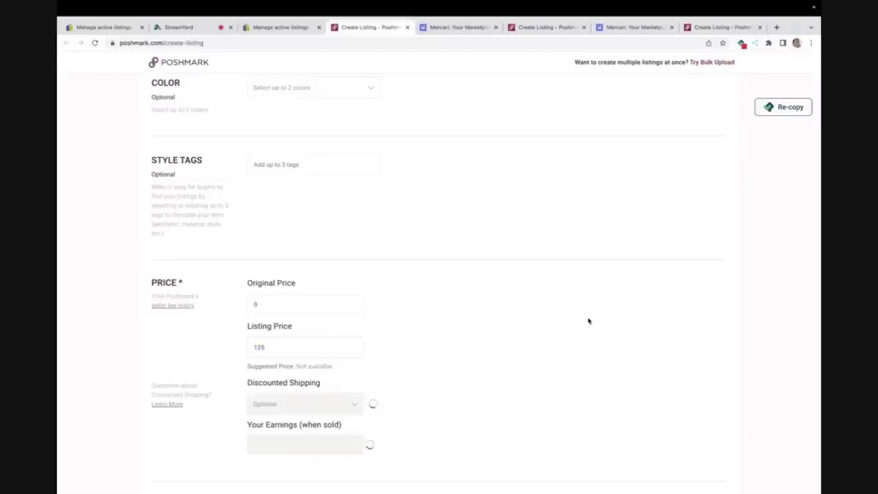
# Step: Publish the duvet cover's Poshmark listing without sharing it to social networks, and close its page
pyautogui.scroll(-4, 589, 320)
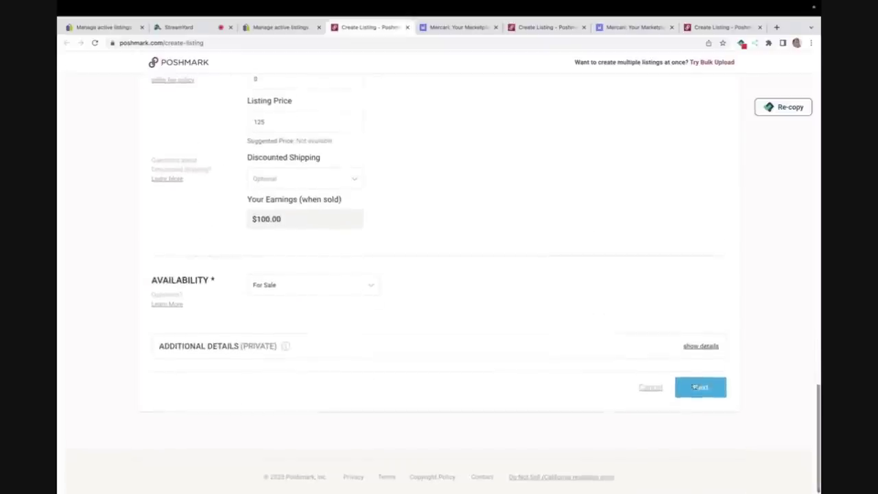
pyautogui.click(692, 389)
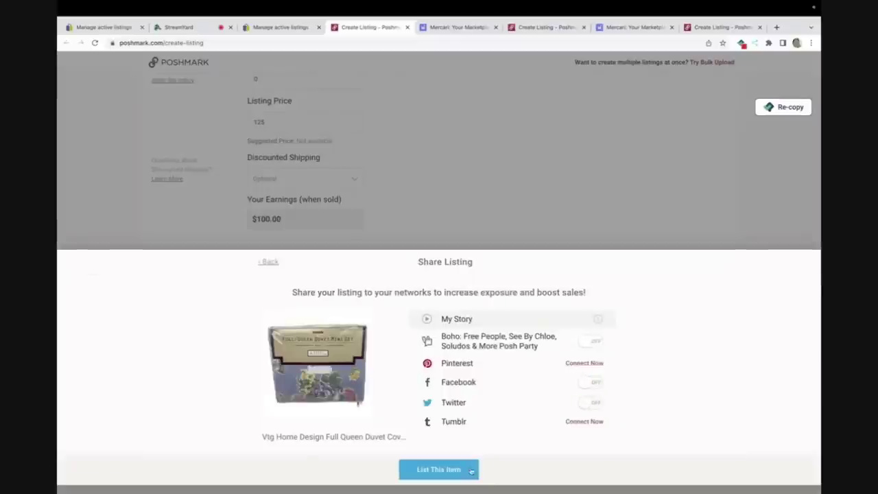
pyautogui.click(439, 469)
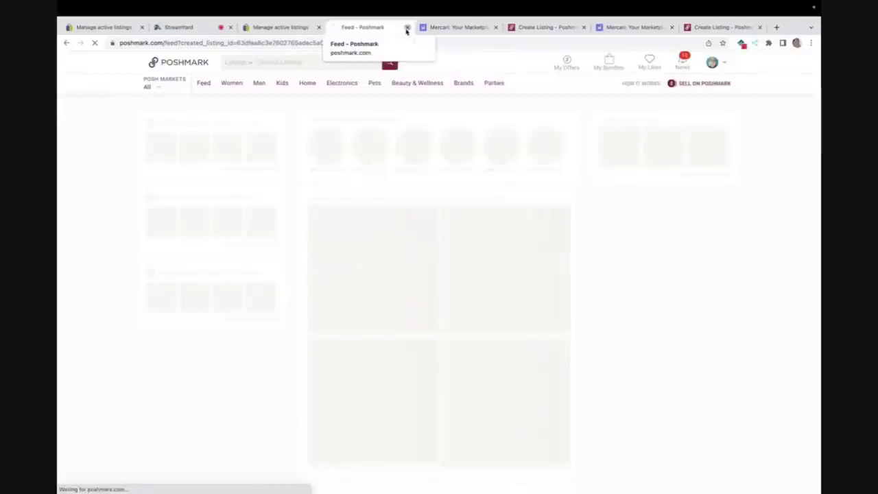
pyautogui.click(407, 28)
# Step: Add the hashtags Vintage, Santa and Breymaier to the wooden Santa figure's Mercari listing
pyautogui.scroll(10, 374, 142)
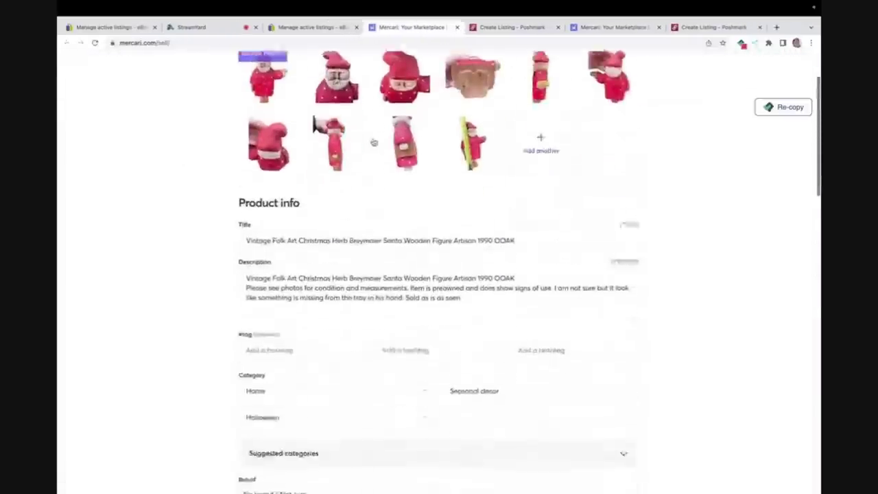
pyautogui.scroll(-1, 374, 142)
pyautogui.click(299, 329)
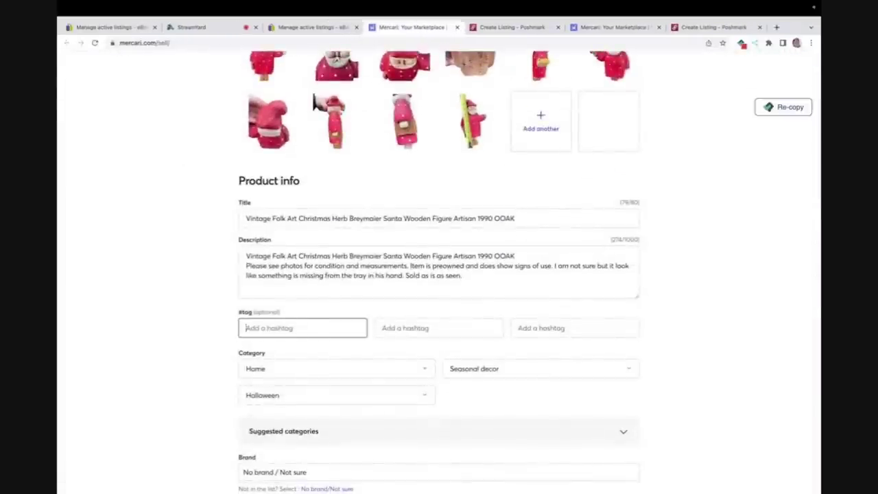
pyautogui.press('Tab')
pyautogui.write('San')
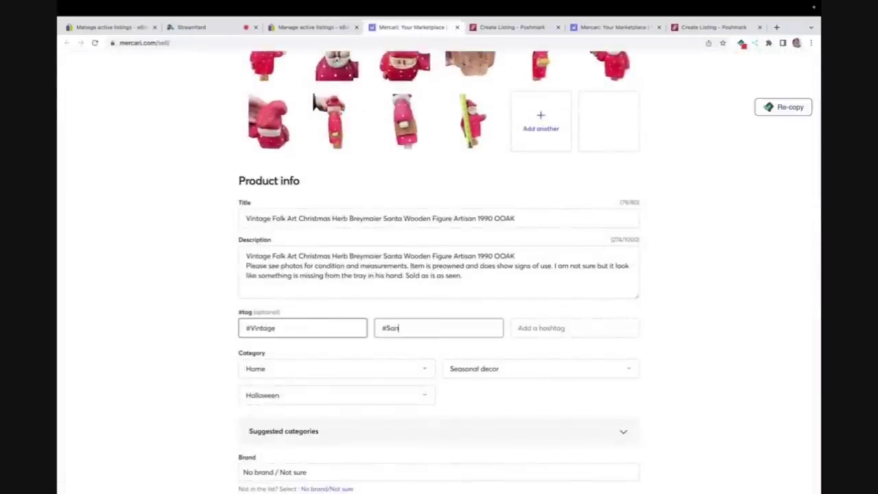
pyautogui.write('ta')
pyautogui.press('Tab')
pyautogui.write('B')
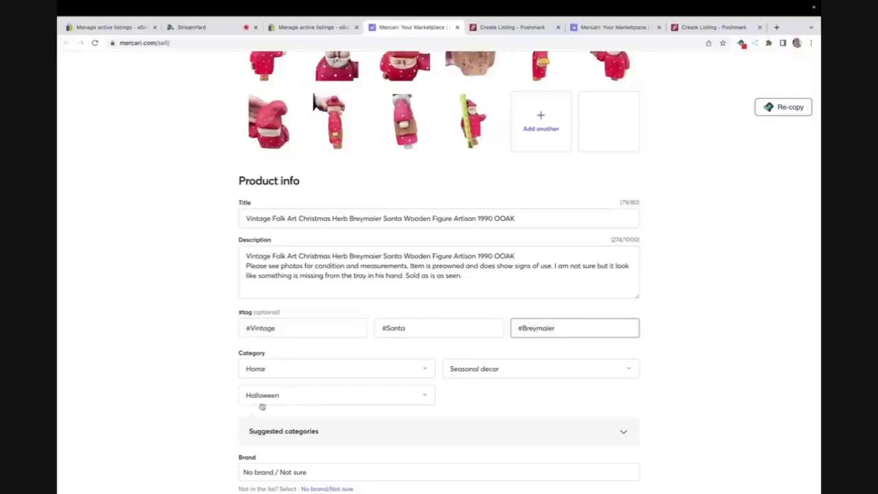
# Step: Change the Santa figure's Mercari seasonal decor category to Christmas and mark its condition as Good
pyautogui.click(291, 403)
pyautogui.click(286, 415)
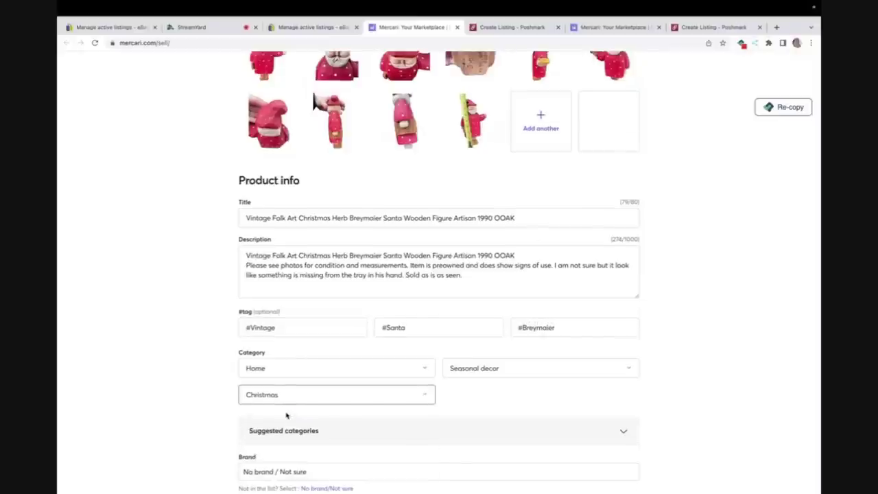
pyautogui.scroll(-3, 338, 365)
pyautogui.click(440, 366)
pyautogui.scroll(-6, 439, 367)
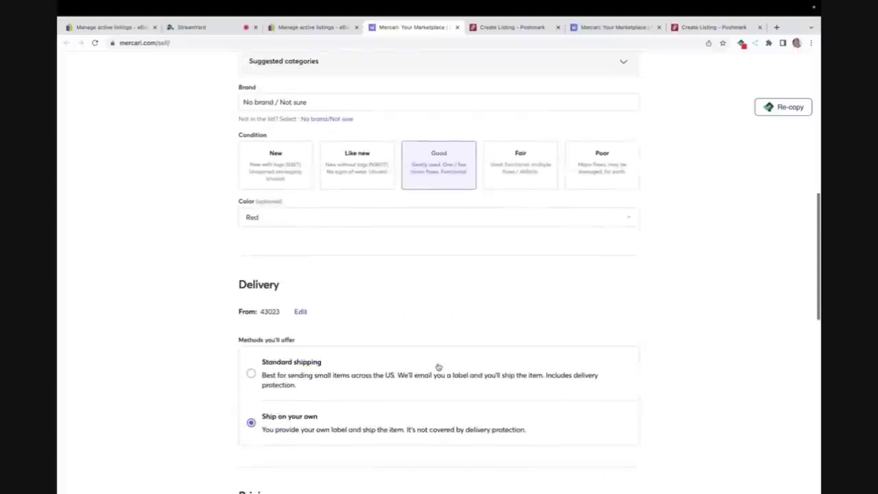
# Step: Set the Santa figure's Mercari price to 80 and turn off automatic price adjustment
pyautogui.scroll(-2, 438, 367)
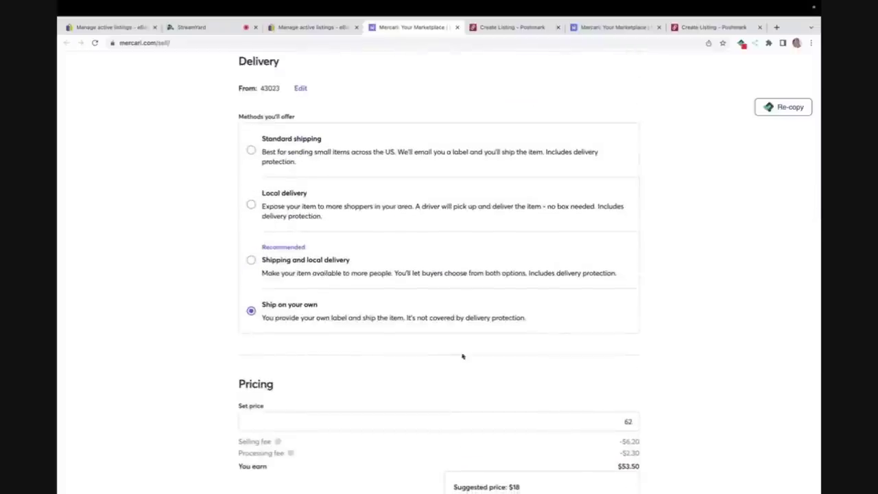
pyautogui.click(624, 421)
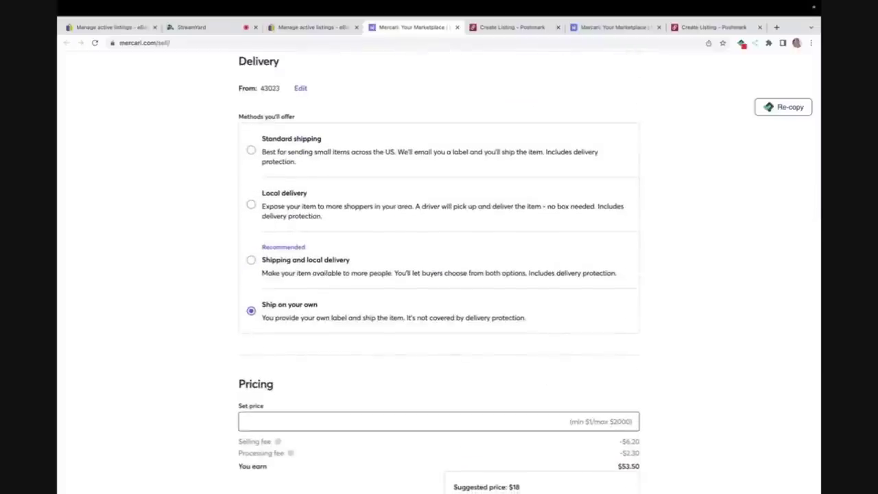
pyautogui.write('80')
pyautogui.scroll(-3, 650, 451)
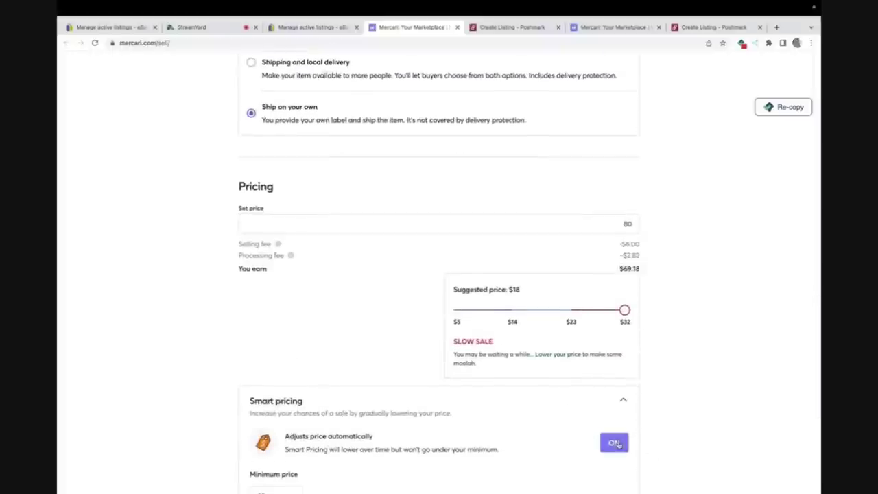
pyautogui.click(616, 444)
# Step: Publish the Santa figure's Mercari listing and close its page
pyautogui.scroll(-3, 571, 412)
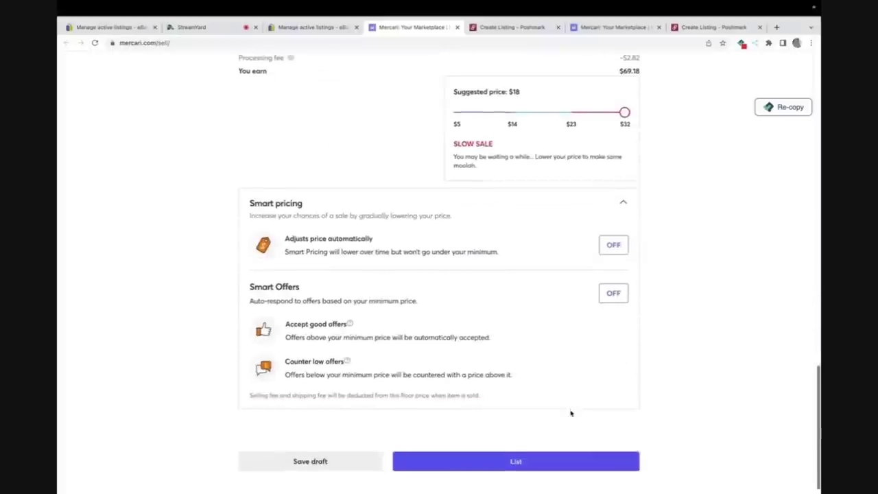
pyautogui.click(526, 459)
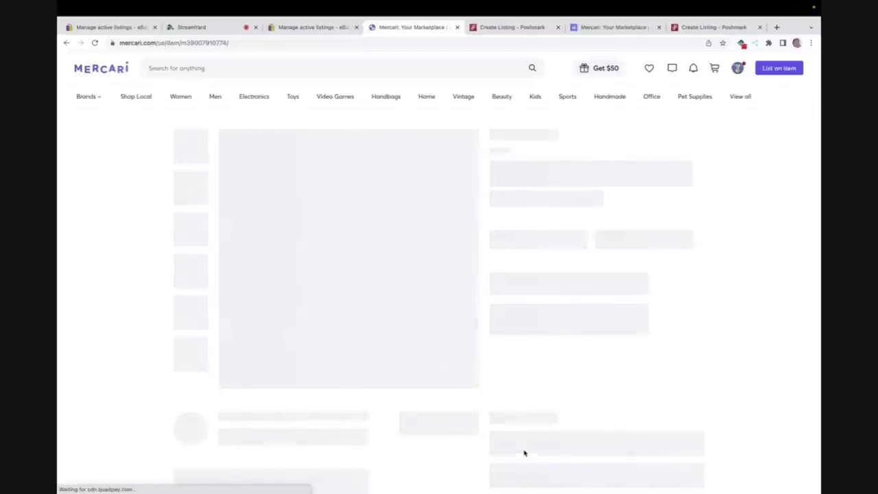
pyautogui.click(456, 27)
# Step: Set the Santa figure's Poshmark category to Home Holiday with the subcategory Holiday Decor, and its size to OS
pyautogui.scroll(-6, 403, 219)
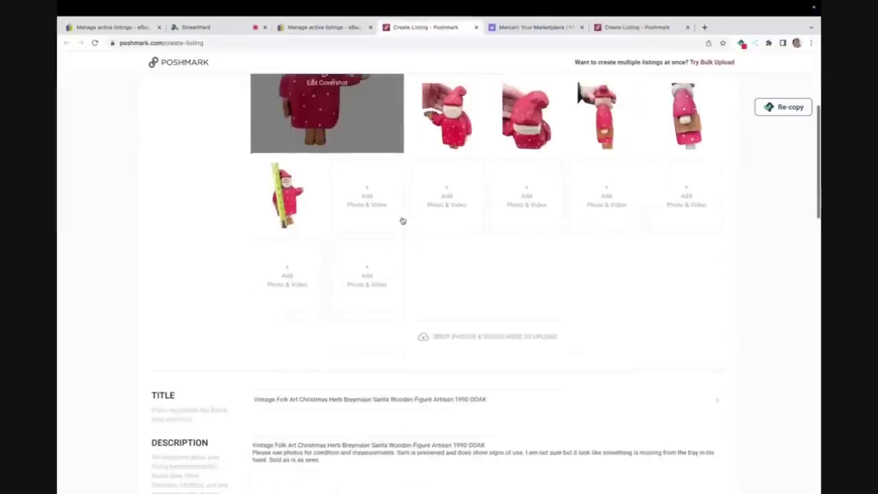
pyautogui.scroll(-1, 402, 219)
pyautogui.click(359, 268)
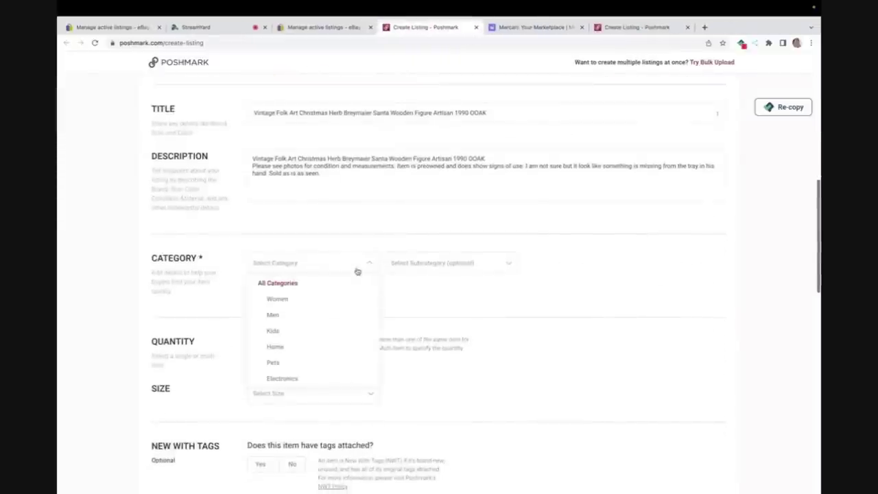
pyautogui.scroll(-1, 309, 402)
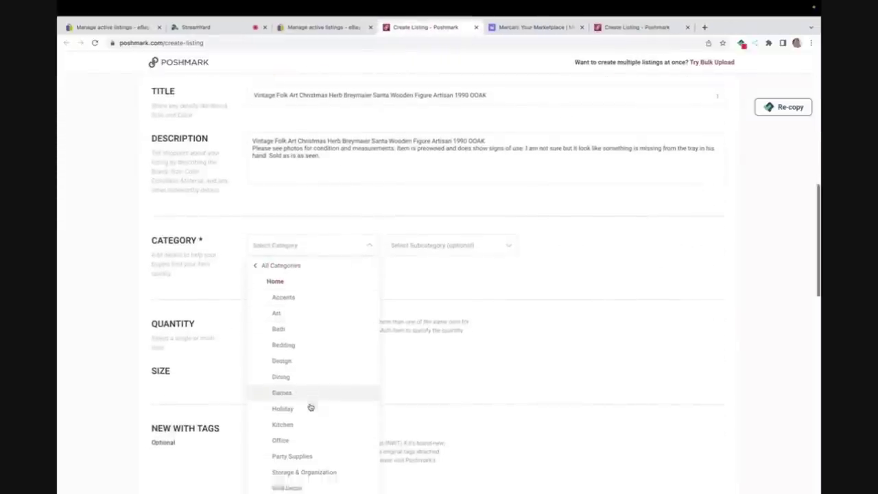
pyautogui.click(305, 393)
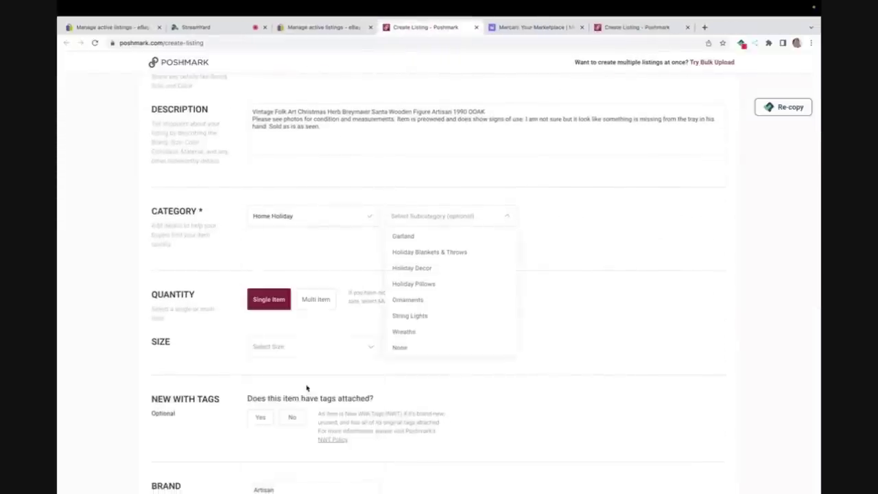
pyautogui.click(397, 270)
pyautogui.click(356, 351)
pyautogui.click(288, 289)
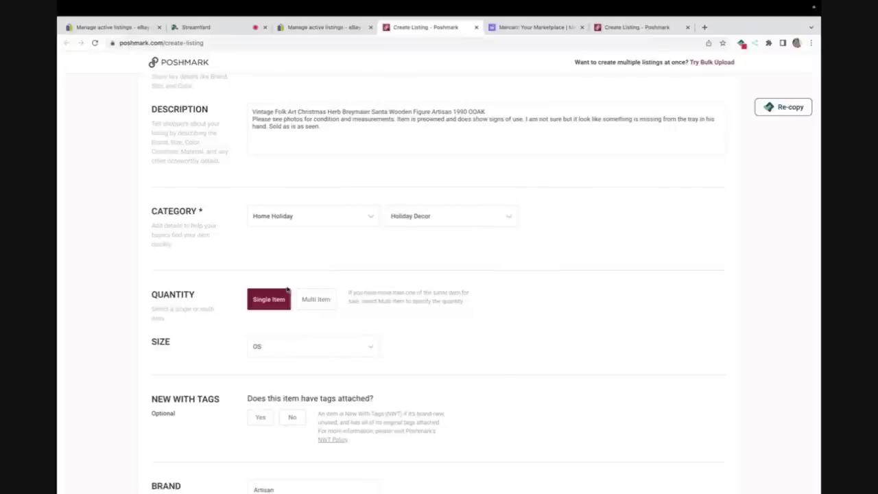
# Step: Set the Santa figure's Poshmark original price to 0 and its listing price to 70
pyautogui.scroll(-6, 290, 420)
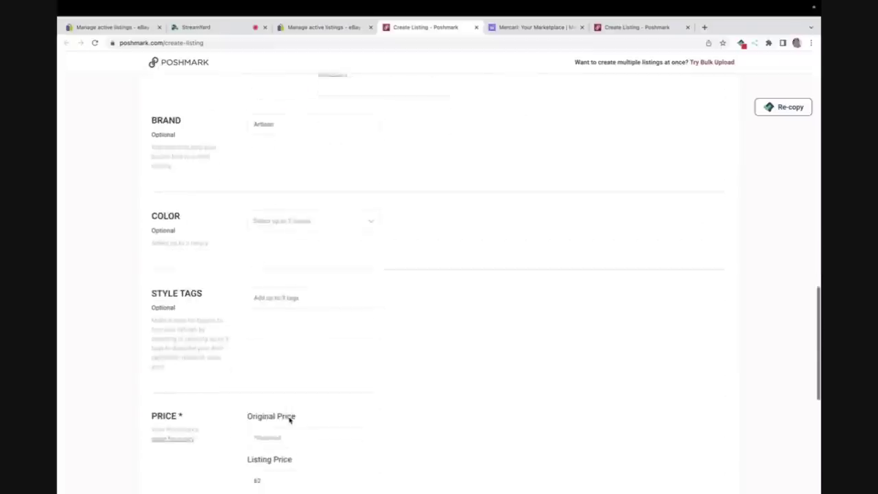
pyautogui.write('0')
pyautogui.press('Tab')
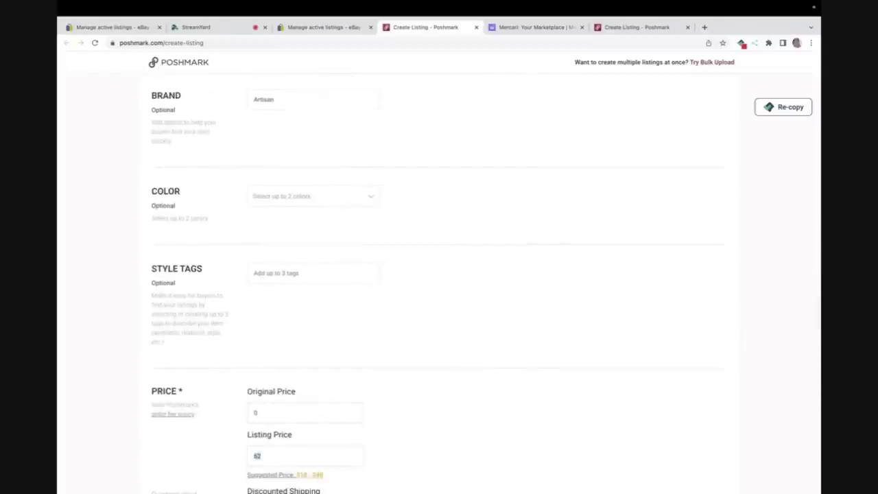
# Step: Publish the Santa figure's Poshmark listing and close its page
pyautogui.scroll(-5, 538, 406)
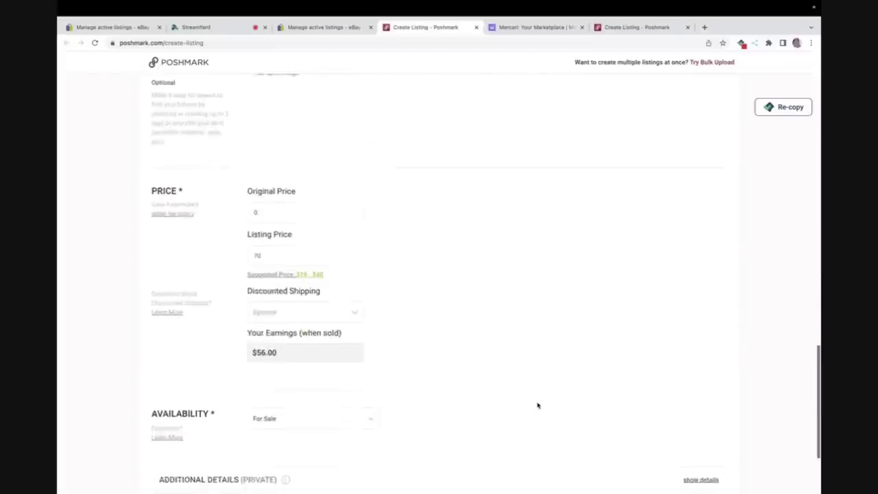
pyautogui.click(691, 458)
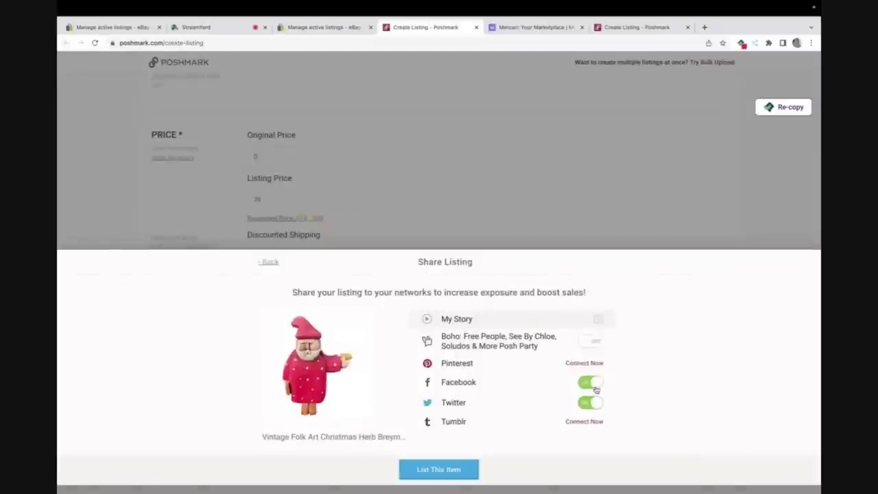
pyautogui.click(438, 469)
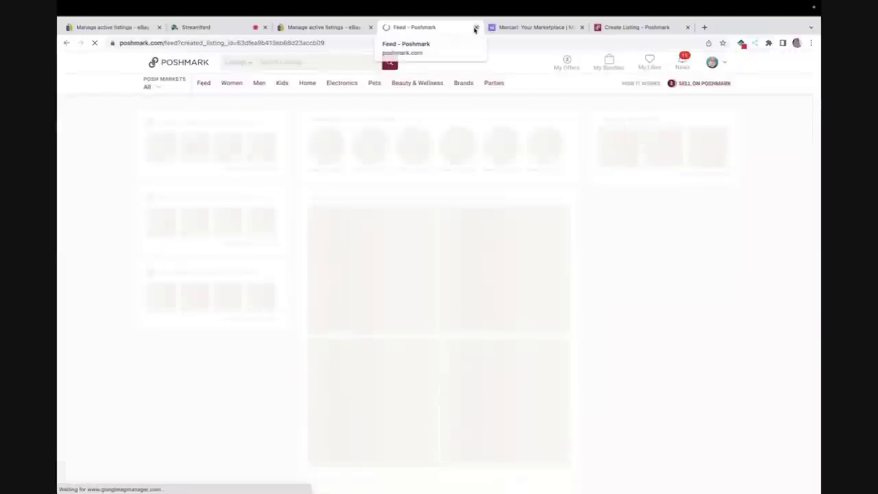
pyautogui.click(475, 29)
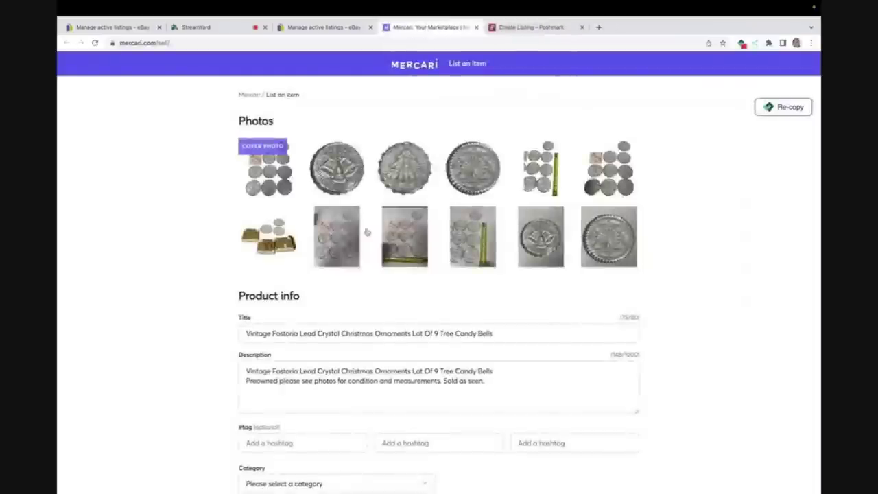
# Step: Add the hashtags Vintage, Fostoria and Ornaments to the crystal Christmas ornaments' Mercari listing
pyautogui.scroll(-3, 367, 247)
pyautogui.click(341, 265)
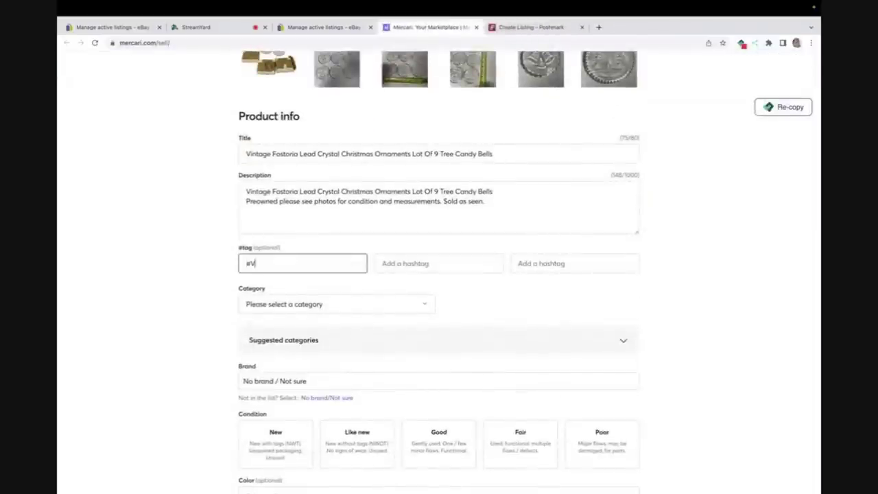
pyautogui.write('Vintage')
pyautogui.press('Tab')
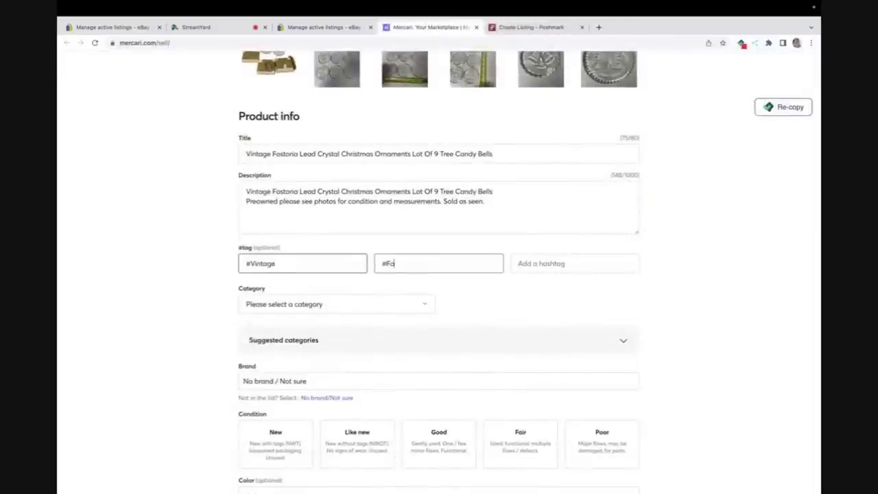
pyautogui.write('Fostoria')
pyautogui.press('Tab')
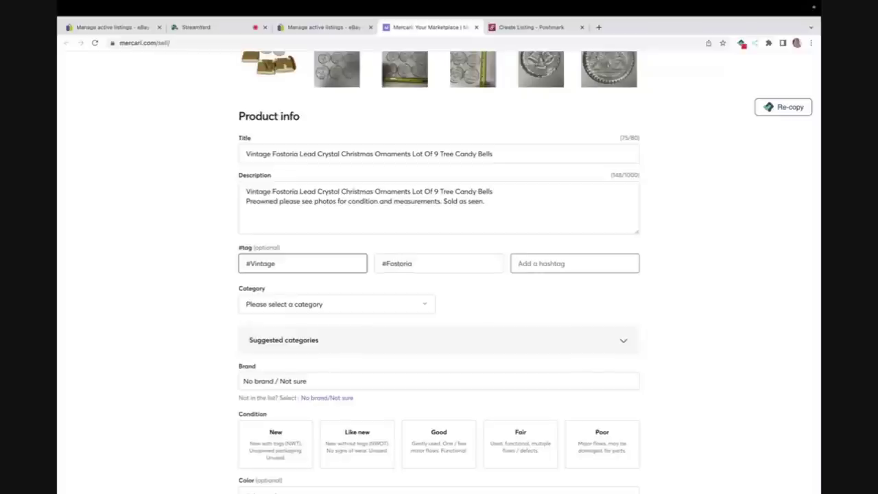
pyautogui.write('Ornaments')
# Step: Apply the suggested Mercari category Christmas under Home, Seasonal decor to the ornaments and mark their condition as Good
pyautogui.click(318, 339)
pyautogui.click(314, 343)
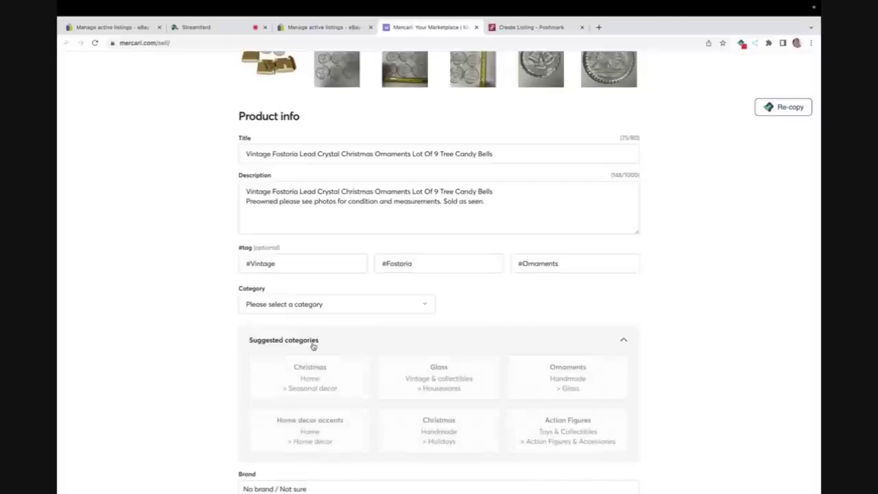
pyautogui.click(317, 376)
pyautogui.scroll(-3, 320, 373)
pyautogui.click(450, 315)
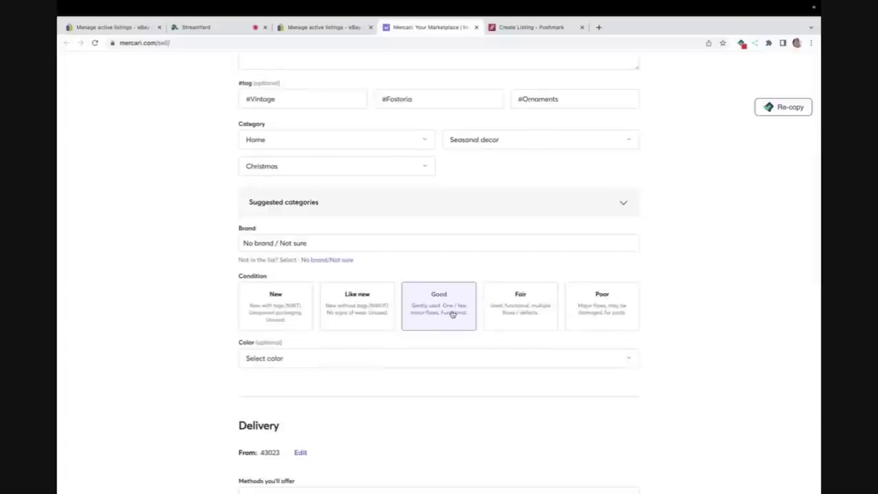
# Step: Set the Fostoria ornaments' Mercari price to 125
pyautogui.scroll(-3, 452, 315)
pyautogui.scroll(-6, 453, 314)
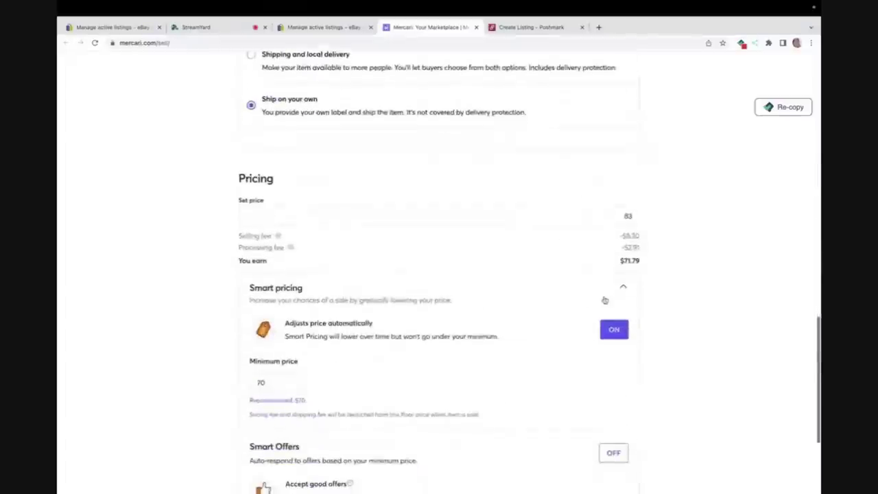
pyautogui.click(618, 217)
pyautogui.moveTo(618, 216); pyautogui.dragTo(657, 219)
pyautogui.write('125')
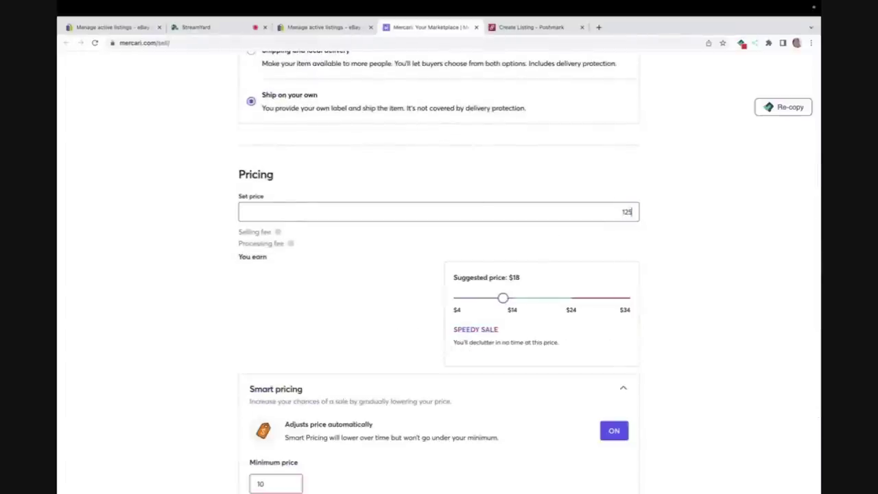
# Step: Turn off automatic price adjustment for the Fostoria ornaments and publish their Mercari listing
pyautogui.click(615, 431)
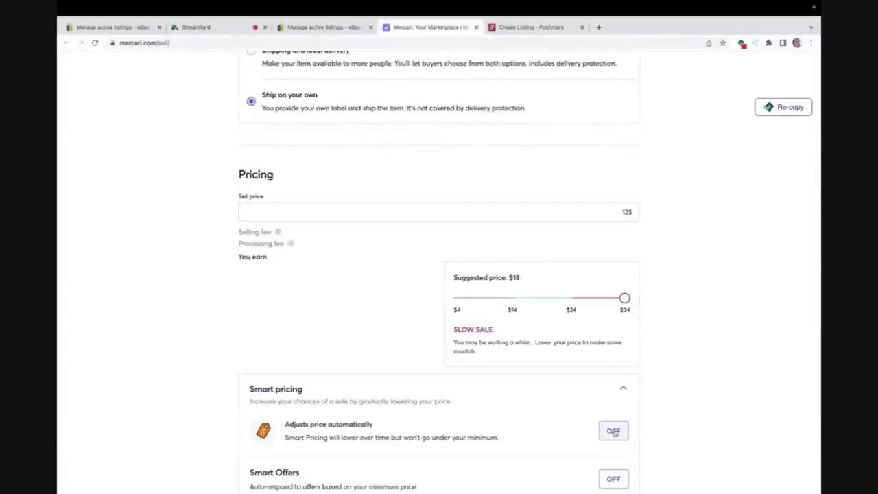
pyautogui.scroll(-3, 614, 432)
pyautogui.click(514, 450)
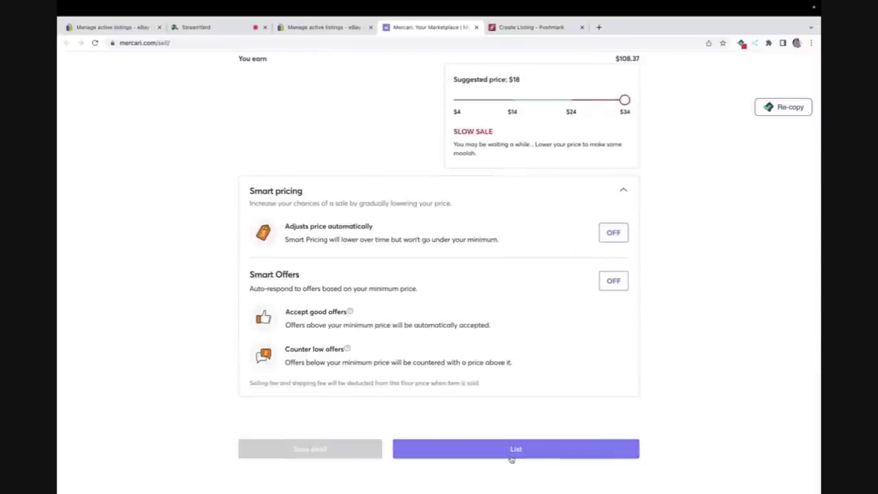